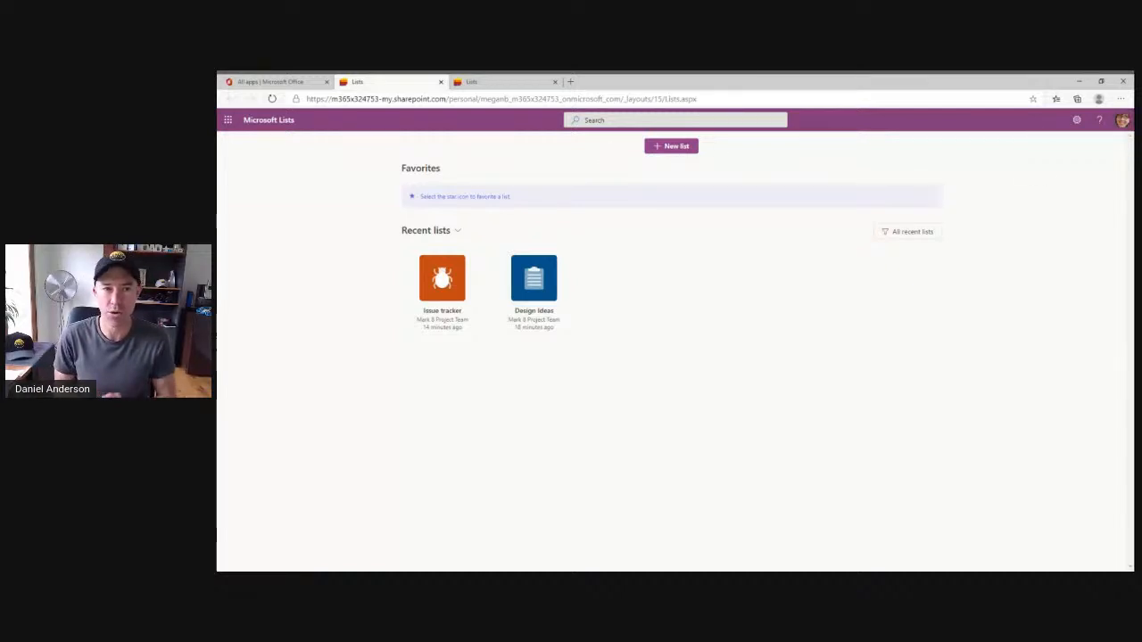
Examine which lists the team sites offer for creating a new list from an existing list, then close the dialog.
click(673, 153)
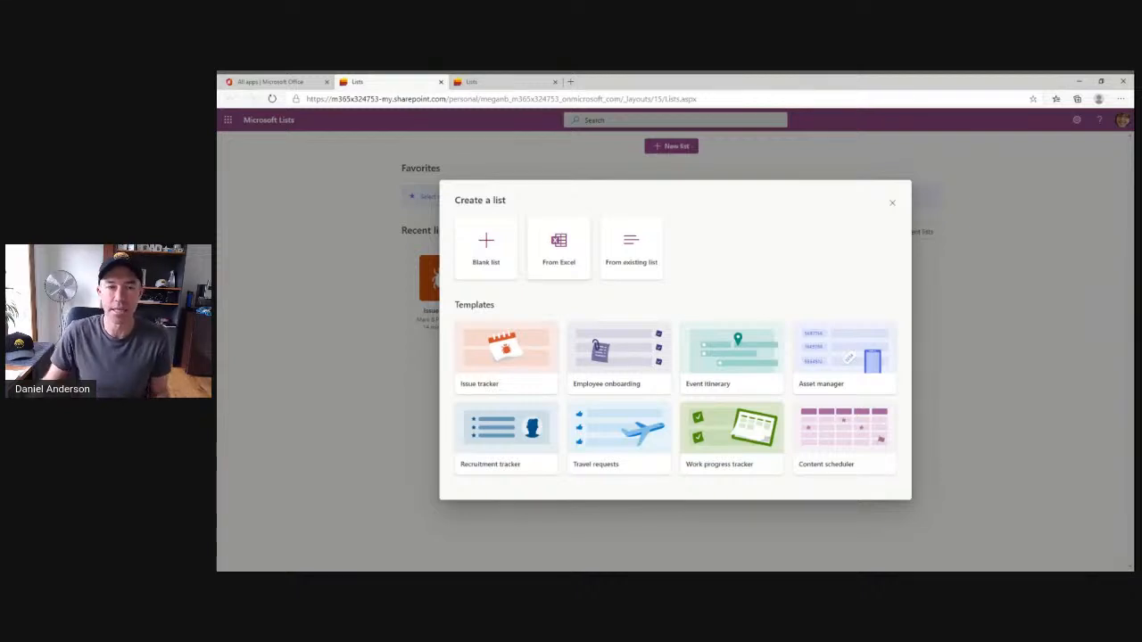
click(652, 254)
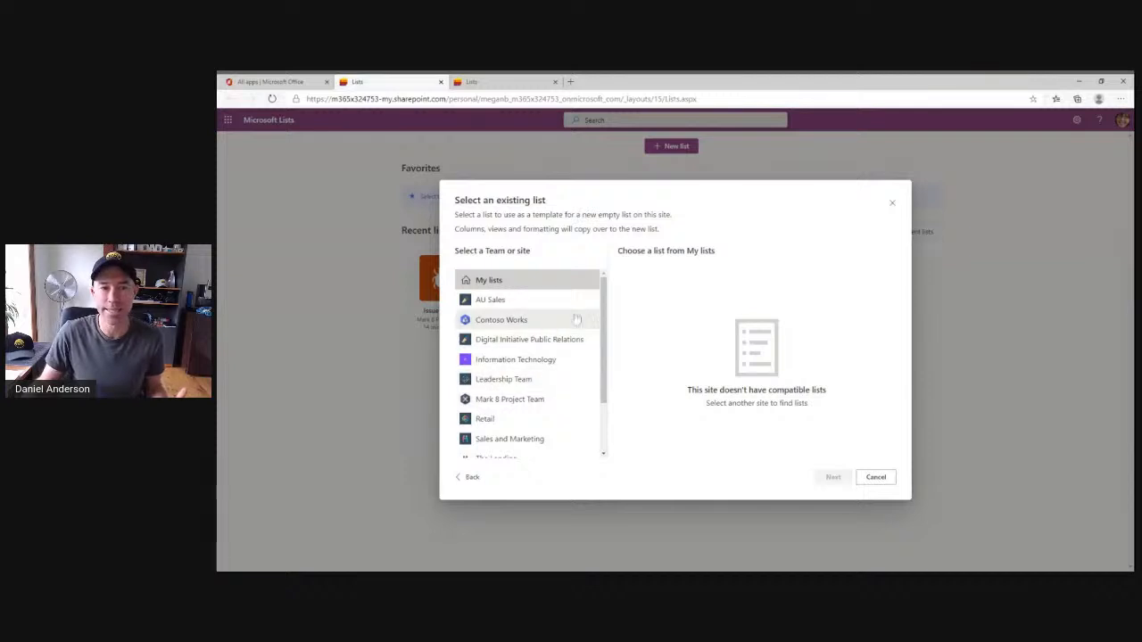
scroll(604, 323, down, 1)
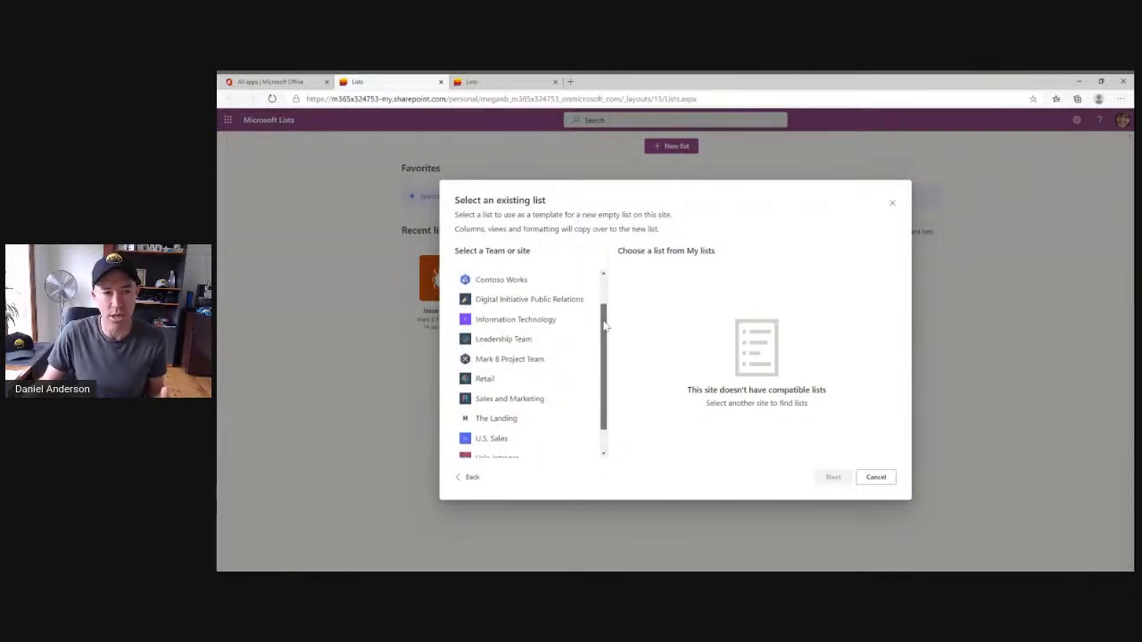
drag(604, 326, 609, 300)
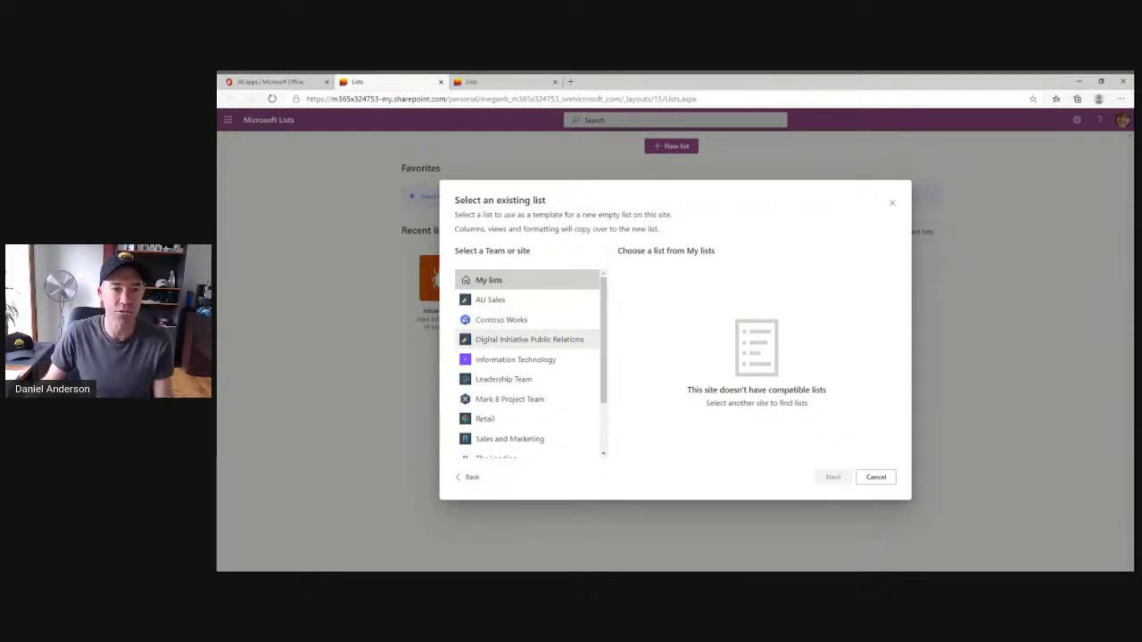
click(522, 340)
click(511, 361)
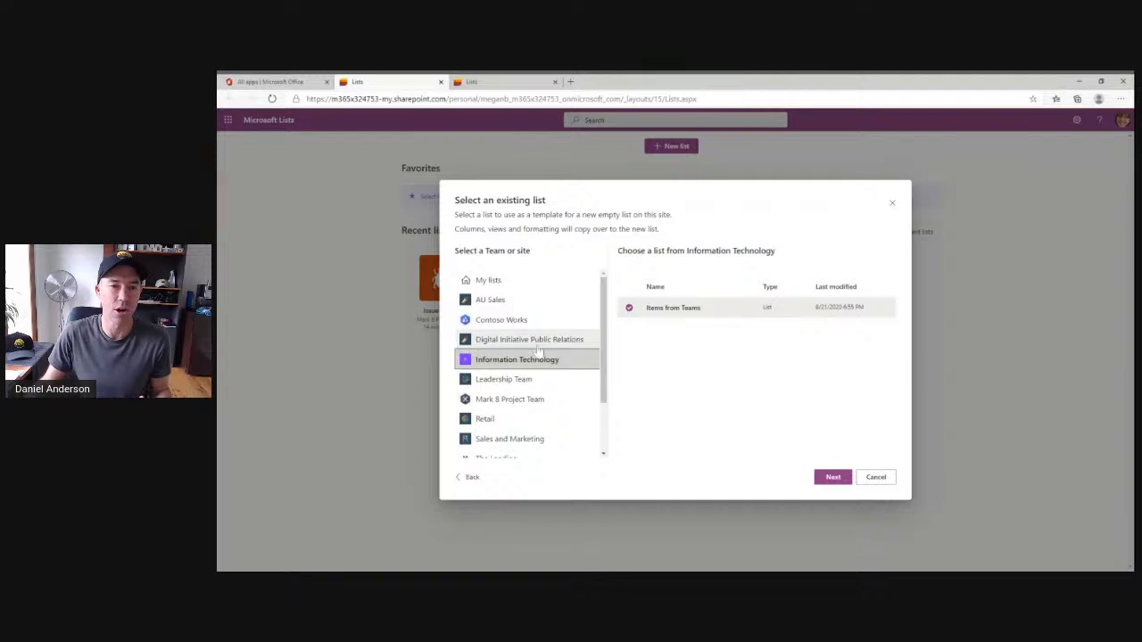
click(891, 203)
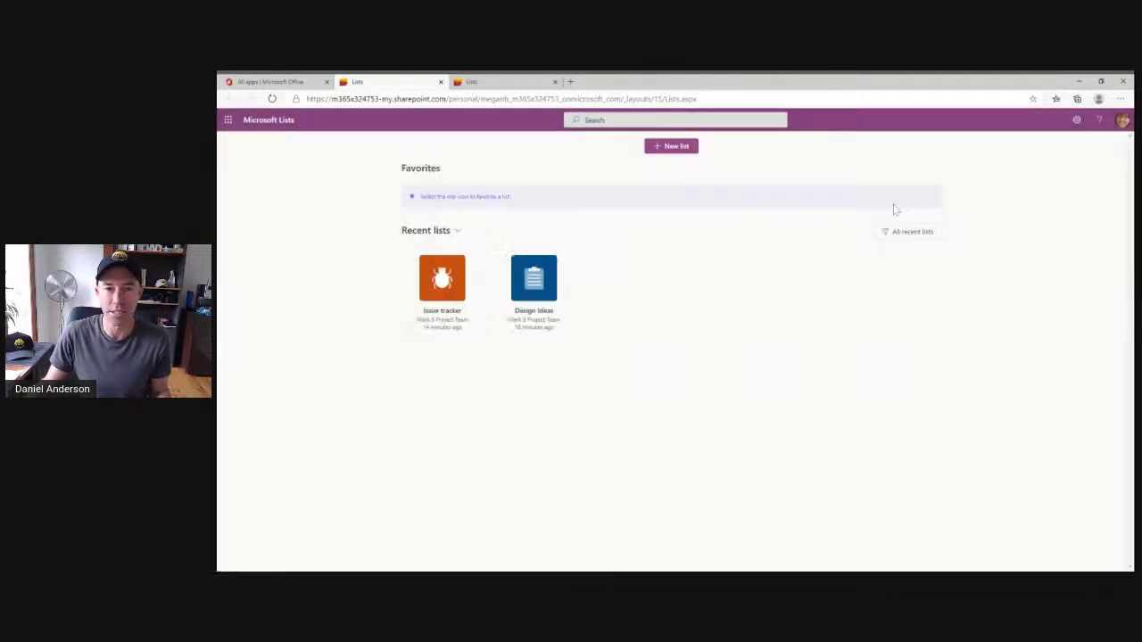
Start a new list from the Employee onboarding template after previewing the Event itinerary template.
click(669, 148)
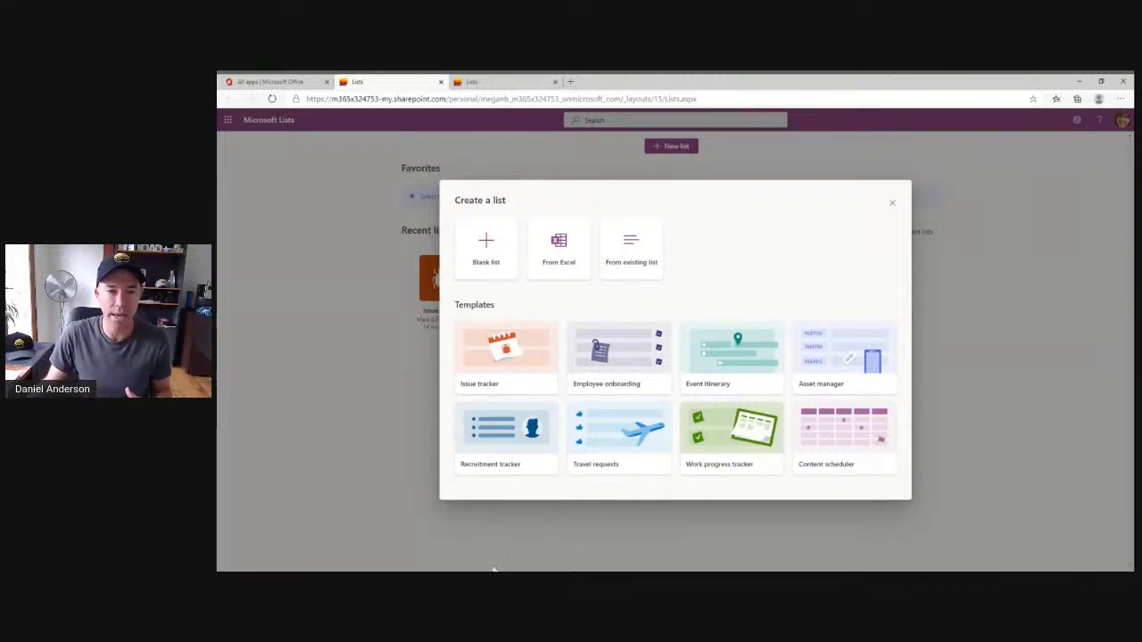
click(610, 384)
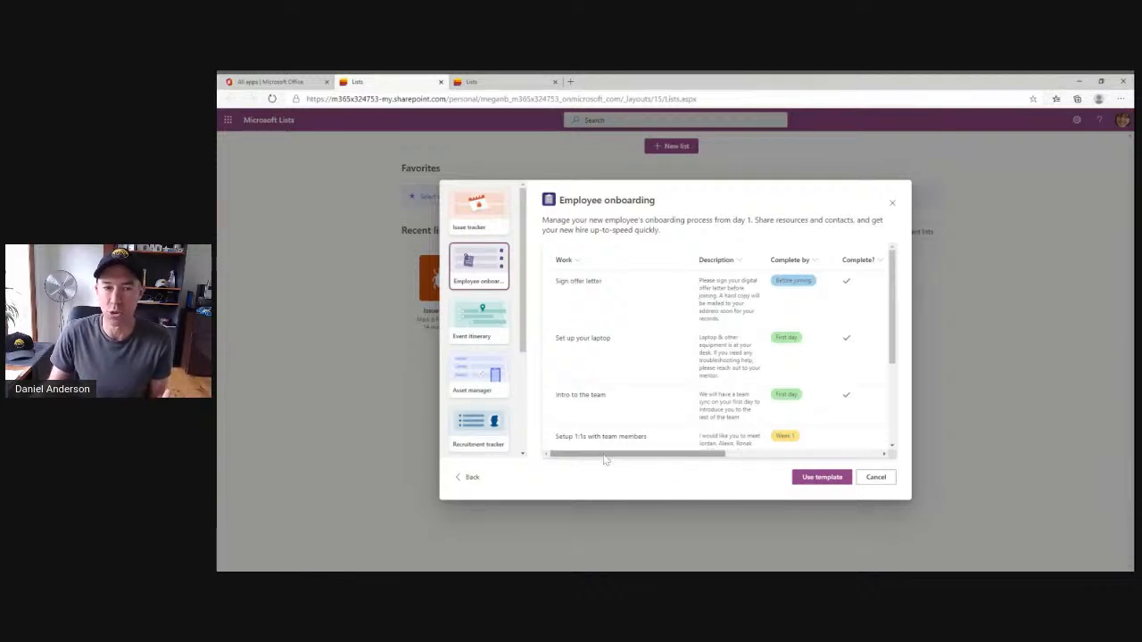
mouse_move(604, 457)
mouse_down()
mouse_move(800, 461)
mouse_move(610, 461)
mouse_up()
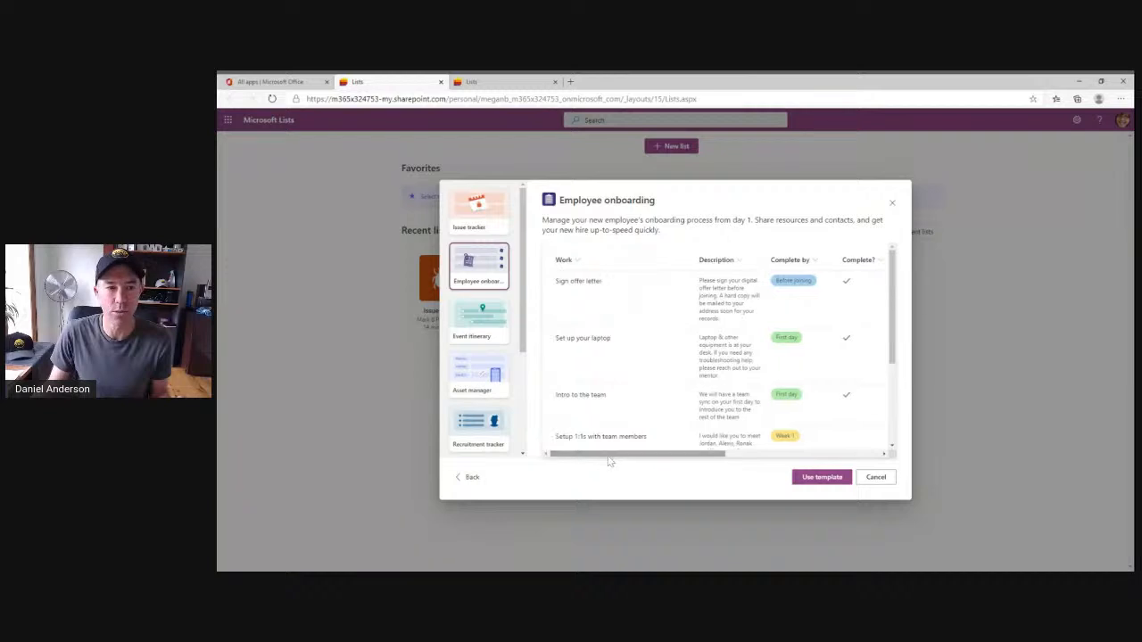
click(473, 323)
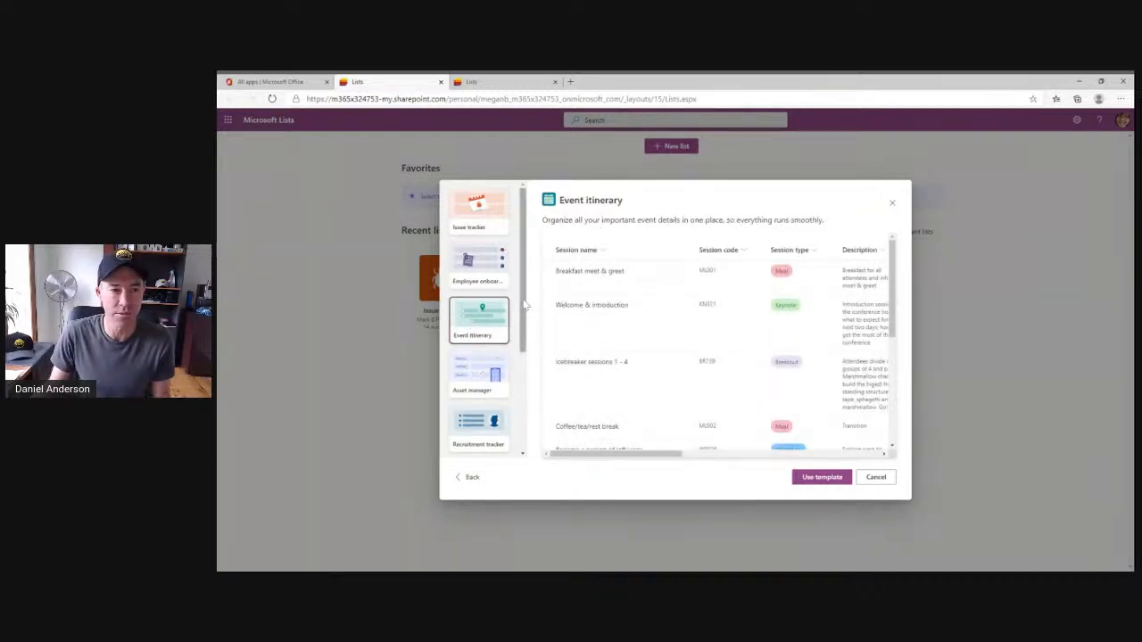
scroll(524, 305, down, 2)
scroll(524, 306, up, 2)
click(486, 287)
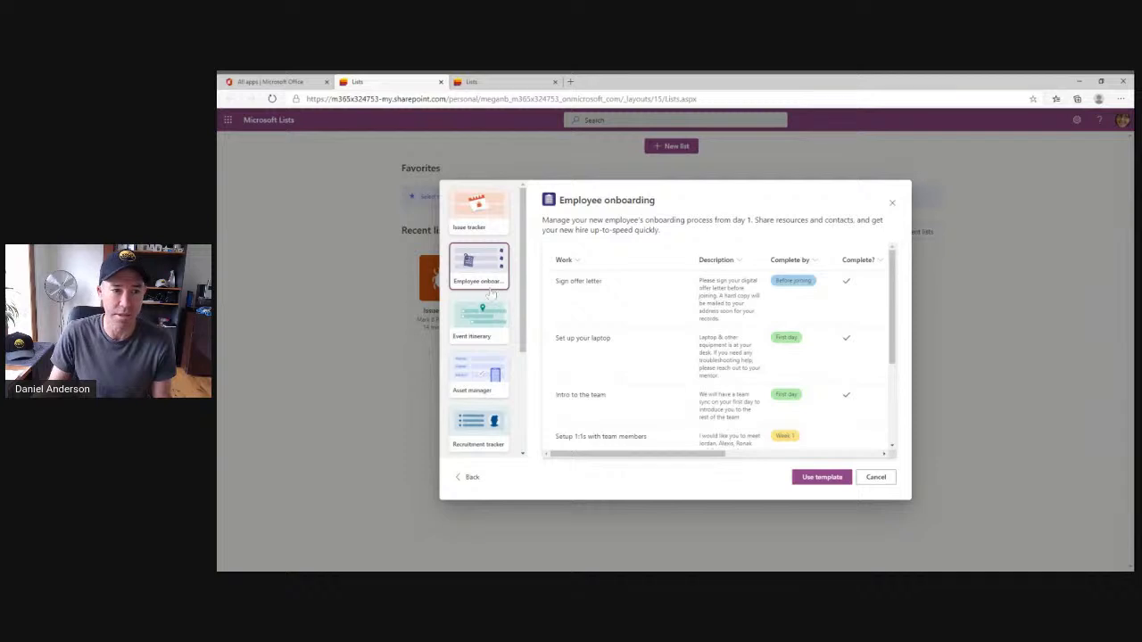
click(822, 476)
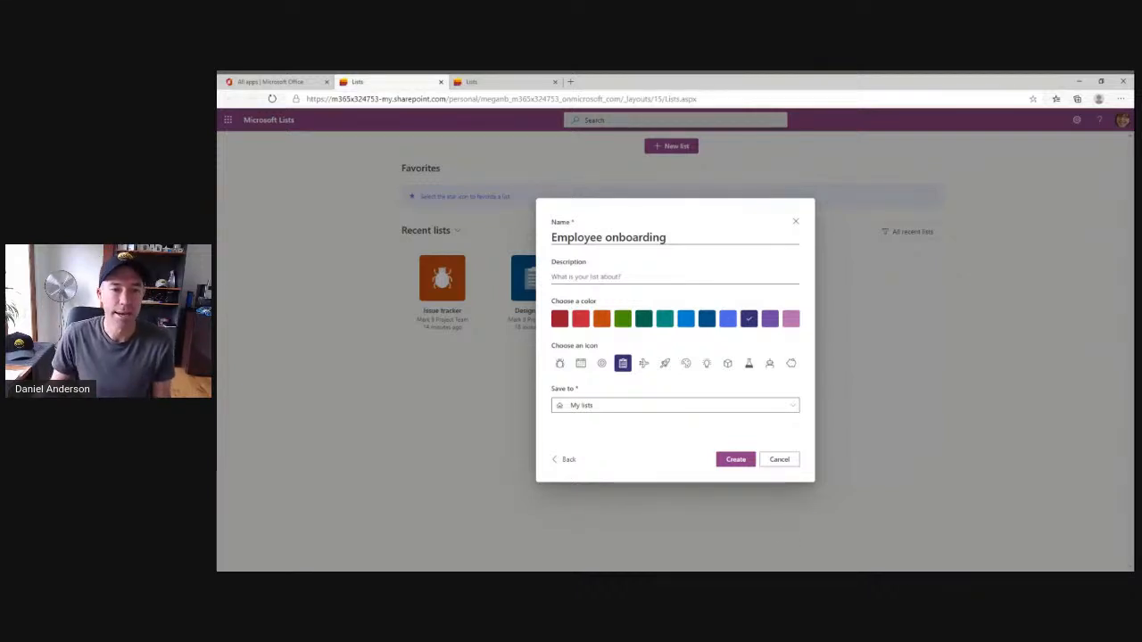
Save the Employee onboarding list to the Mark 8 Project Team site and create it.
click(592, 406)
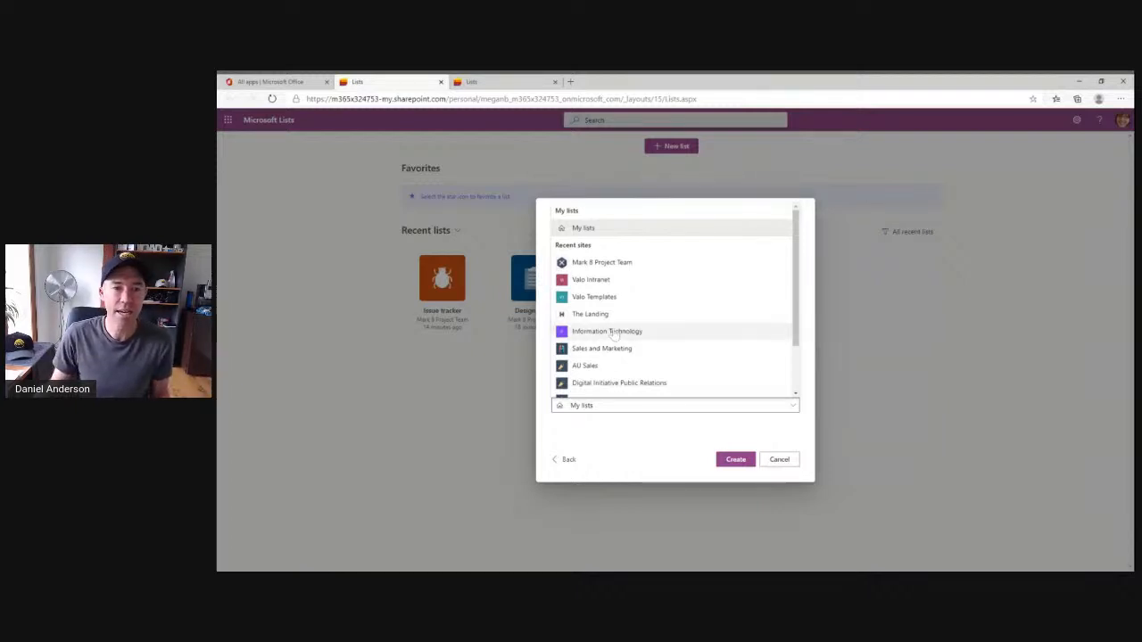
click(621, 269)
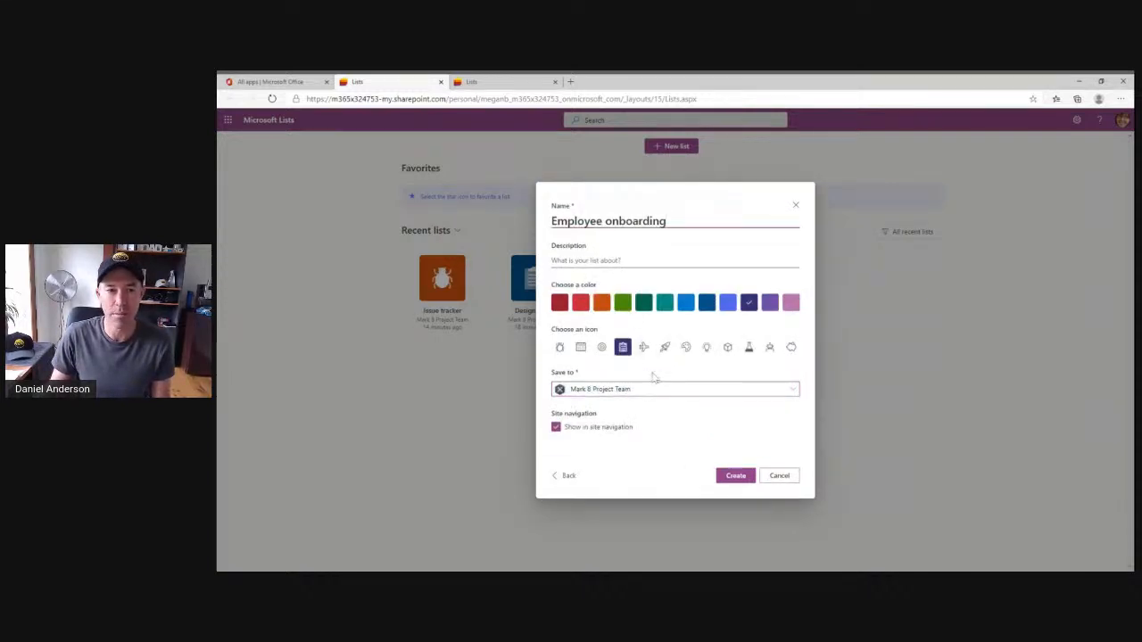
click(735, 476)
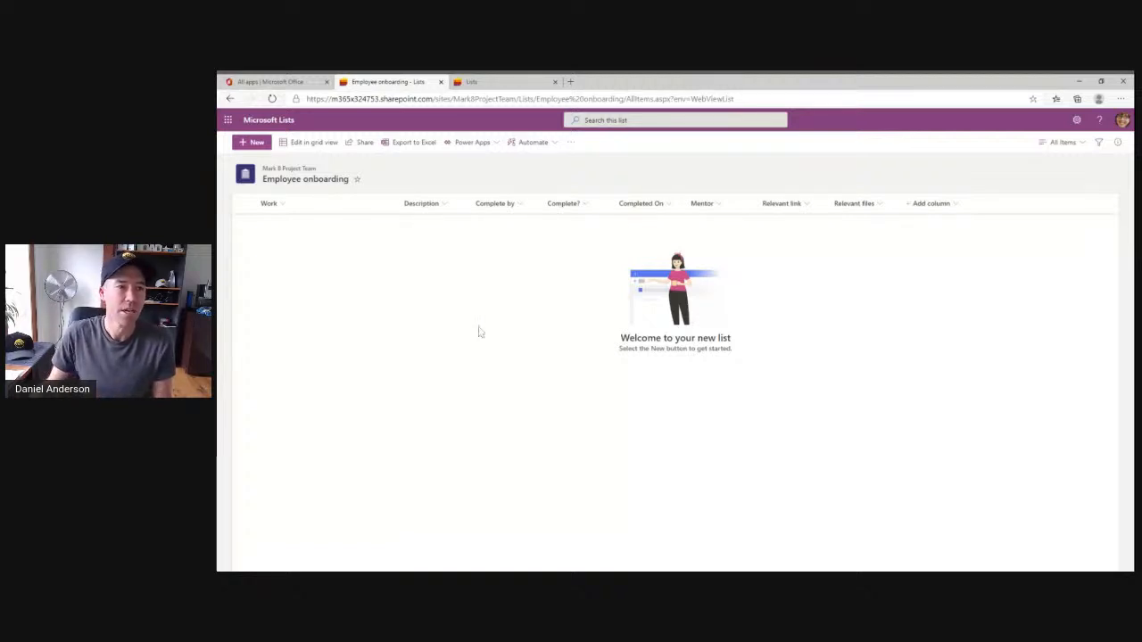
Open a new item form for the list and close it without saving.
click(253, 145)
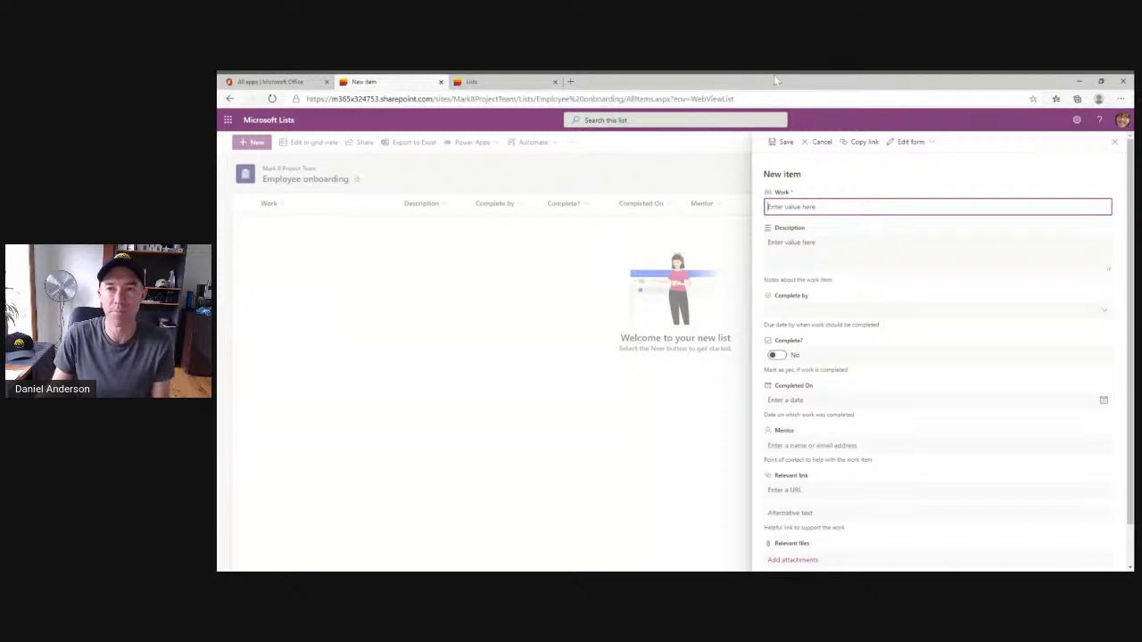
click(1115, 141)
Open the Employee onboarding list inside the Mark 8 Project Team SharePoint site and compare it with the Lists view.
click(272, 81)
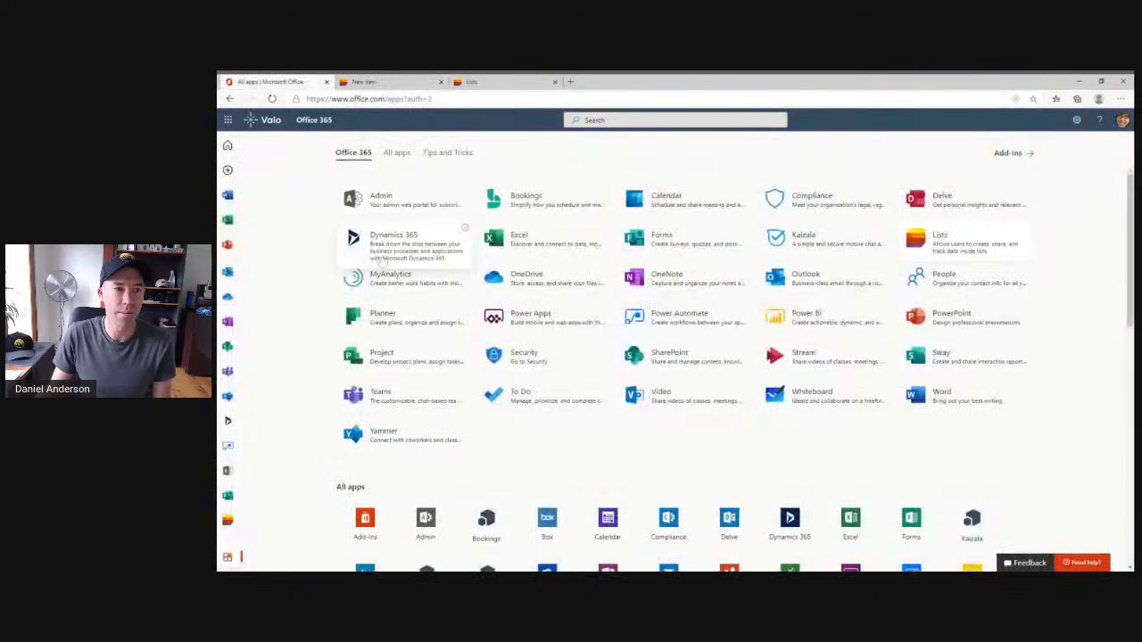
click(228, 347)
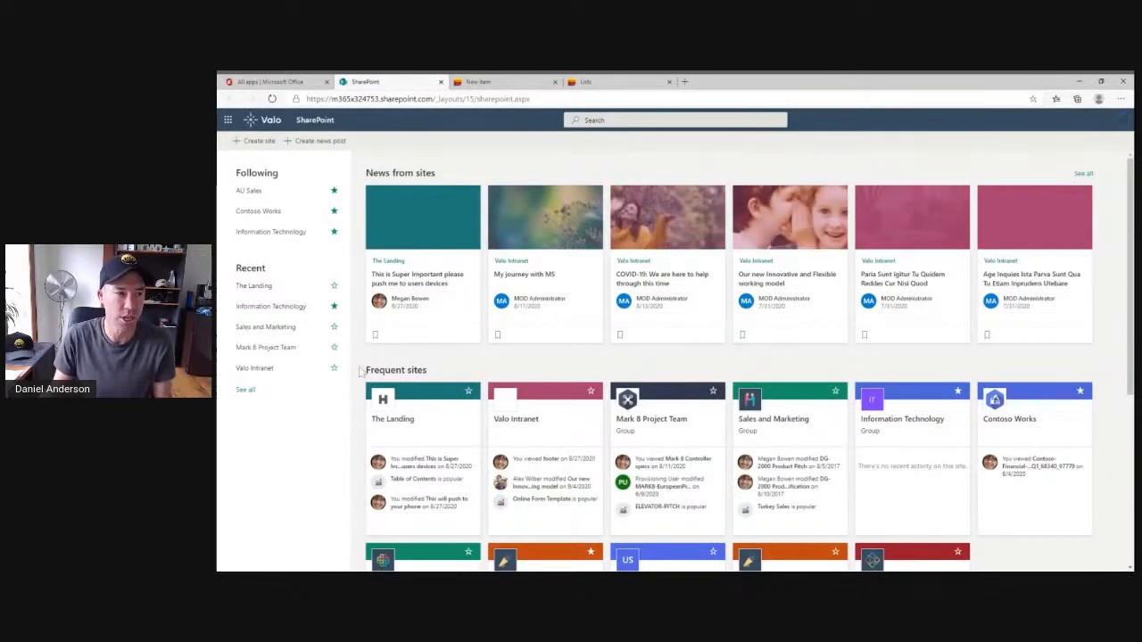
click(660, 425)
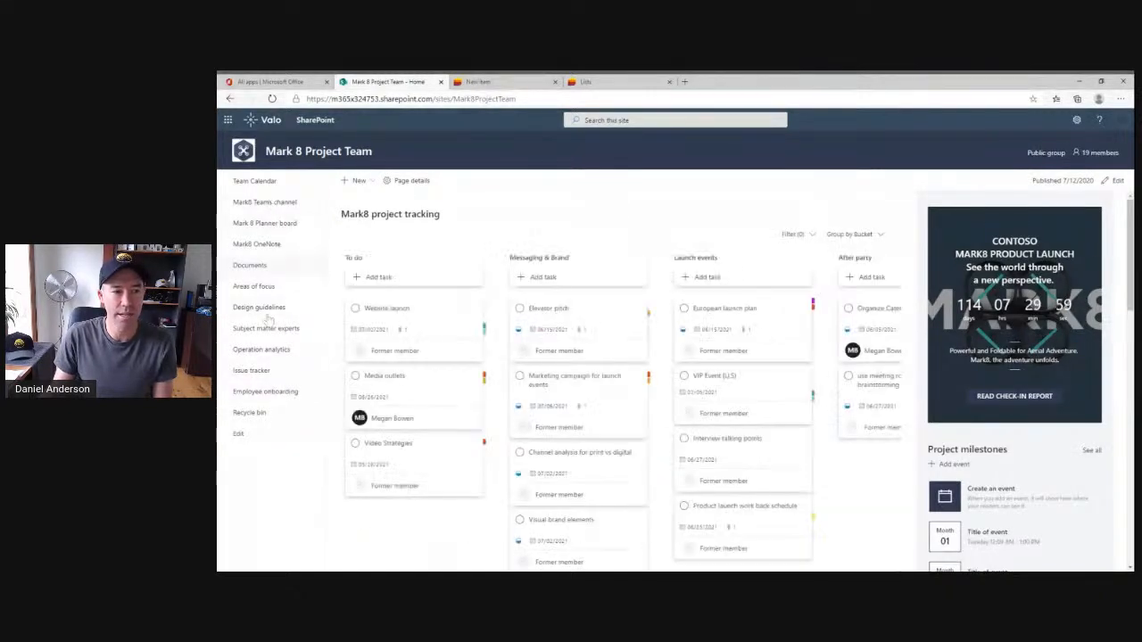
click(271, 398)
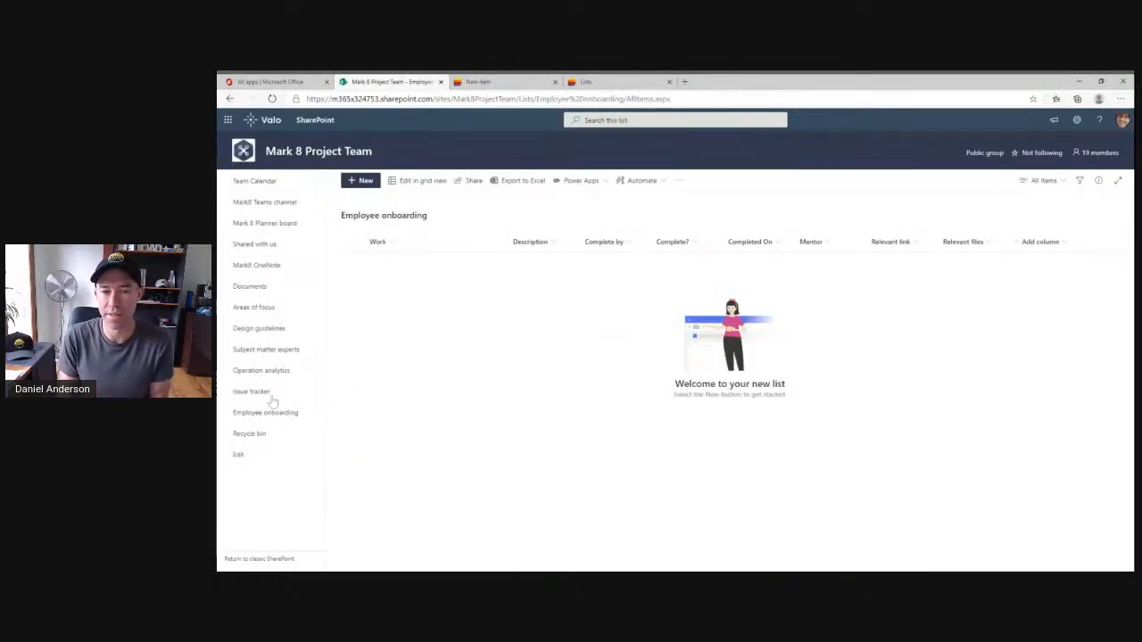
click(509, 82)
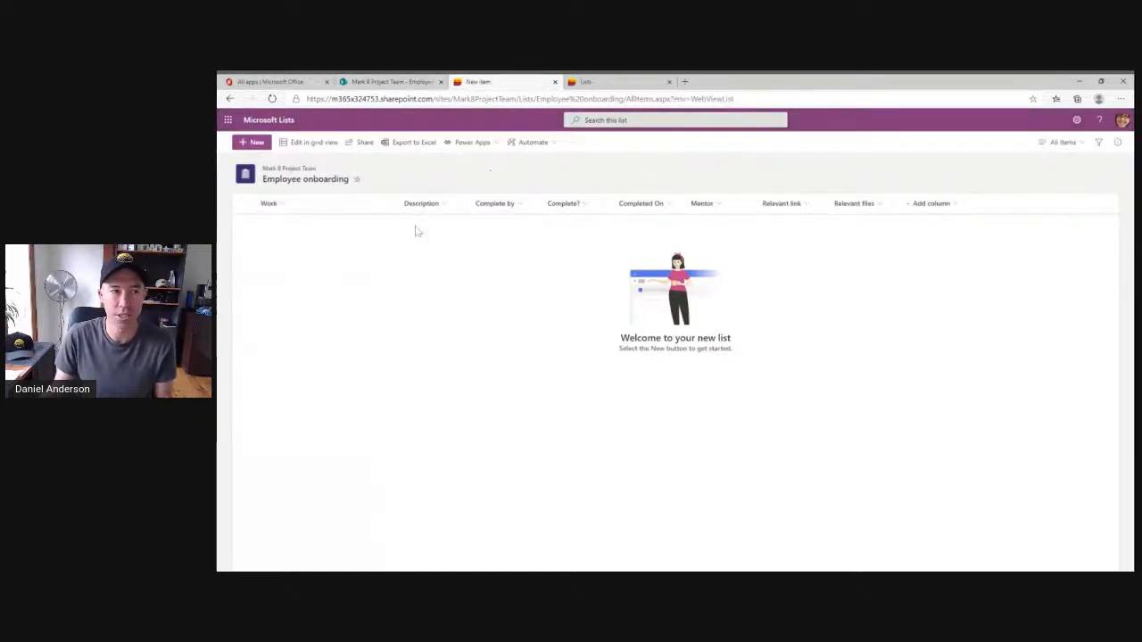
click(401, 82)
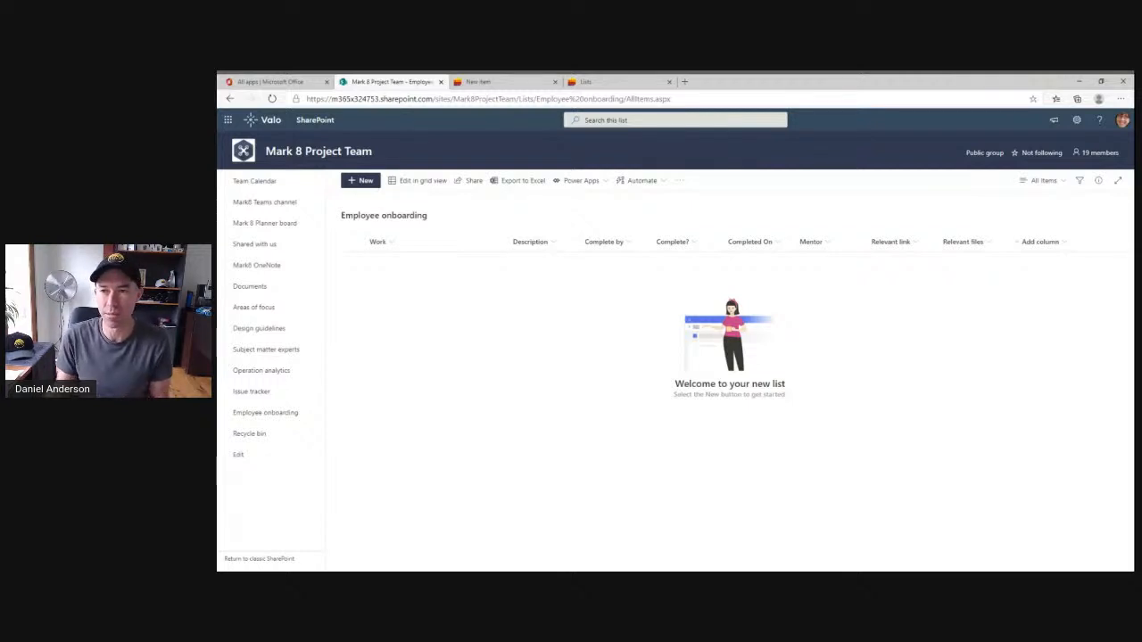
Switch to Microsoft Teams and open the General channel of the Mark 8 Project Team.
click(265, 83)
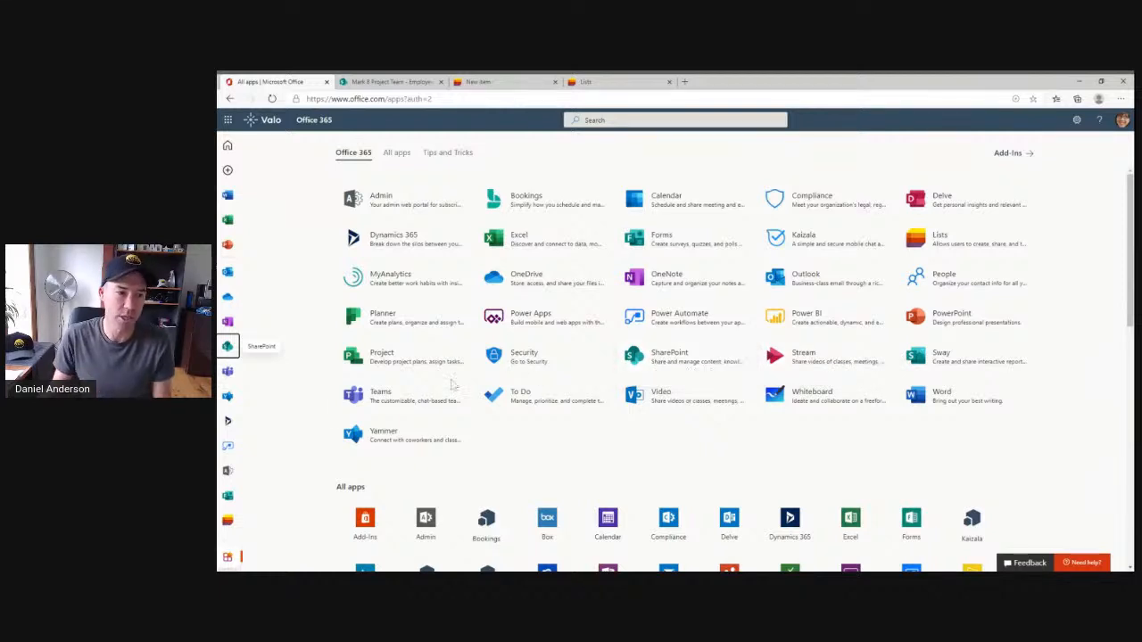
click(406, 396)
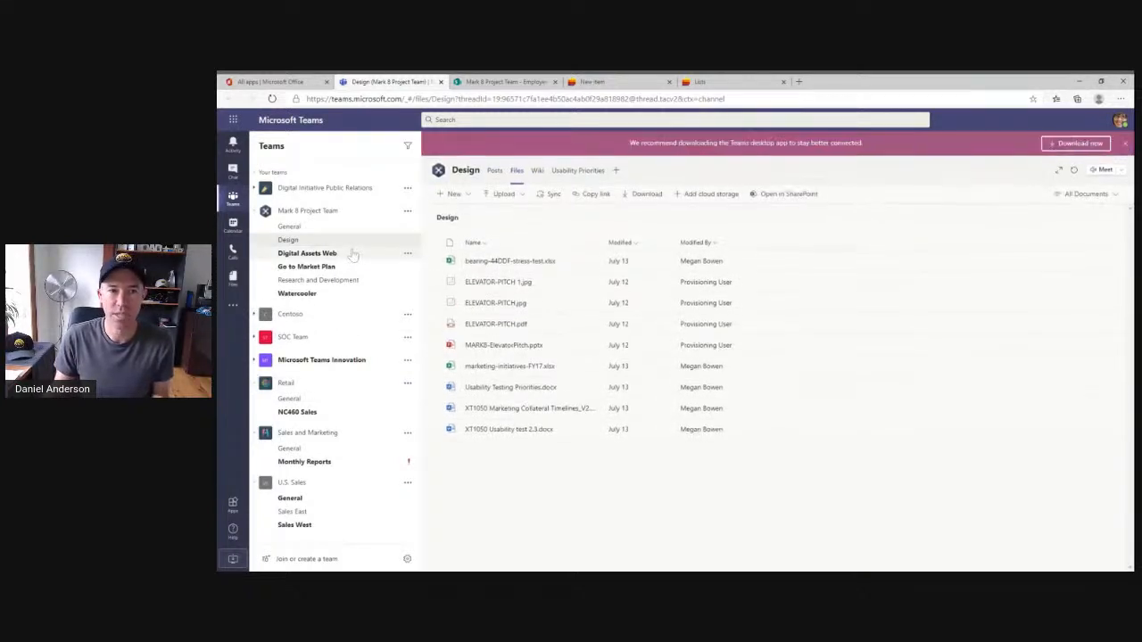
click(1125, 143)
click(289, 226)
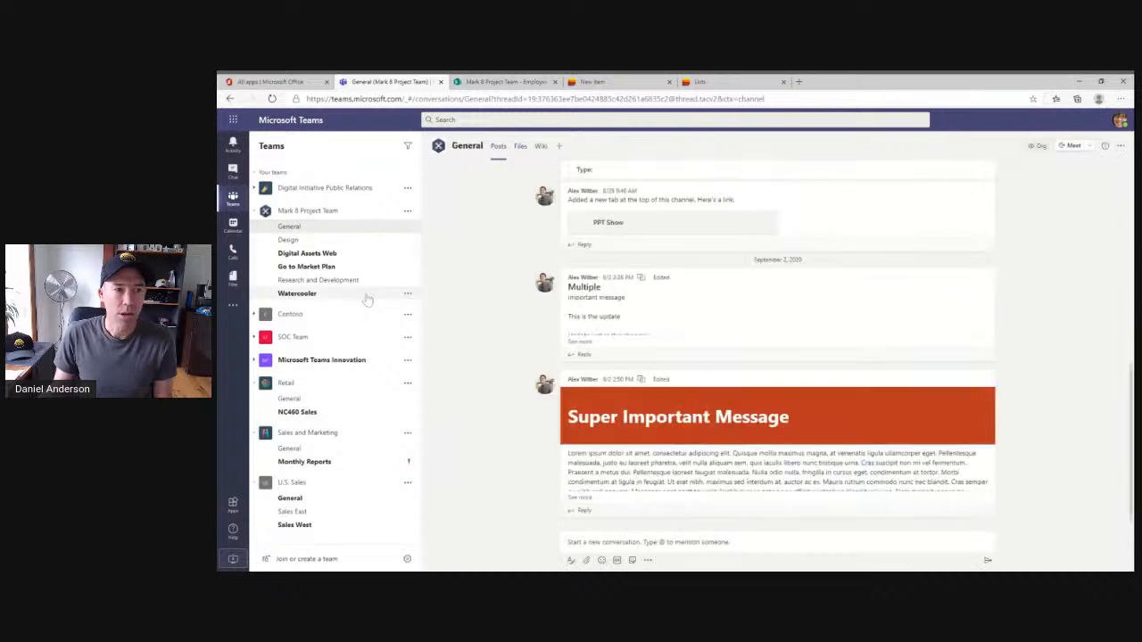
Add a Lists tab to the General channel showing the existing Issue tracker list.
click(558, 147)
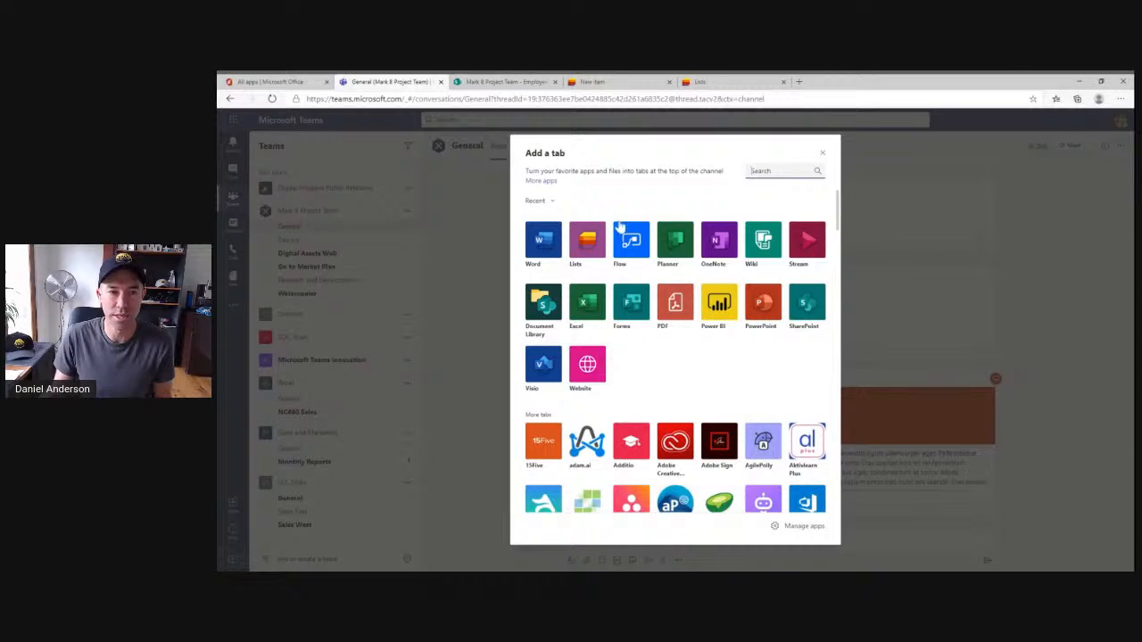
click(589, 248)
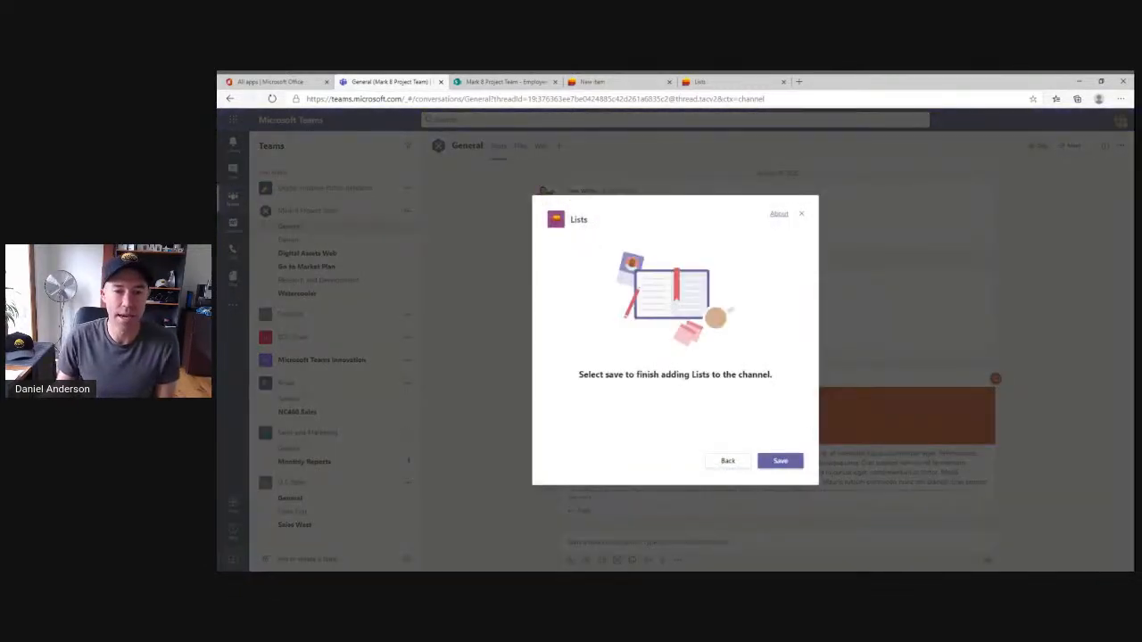
click(785, 462)
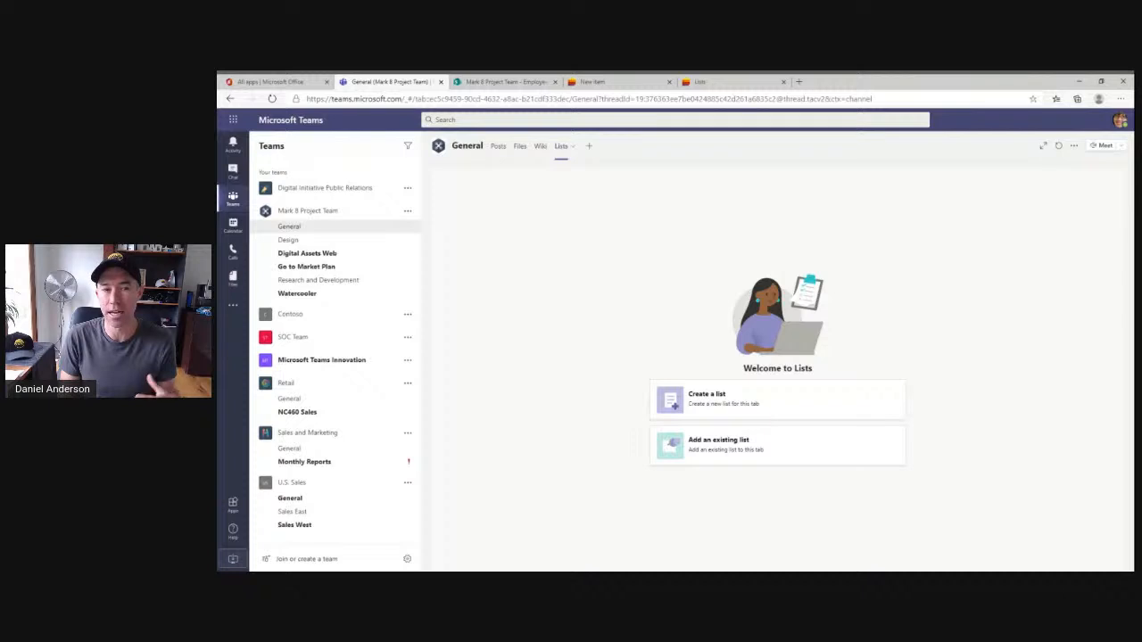
click(712, 458)
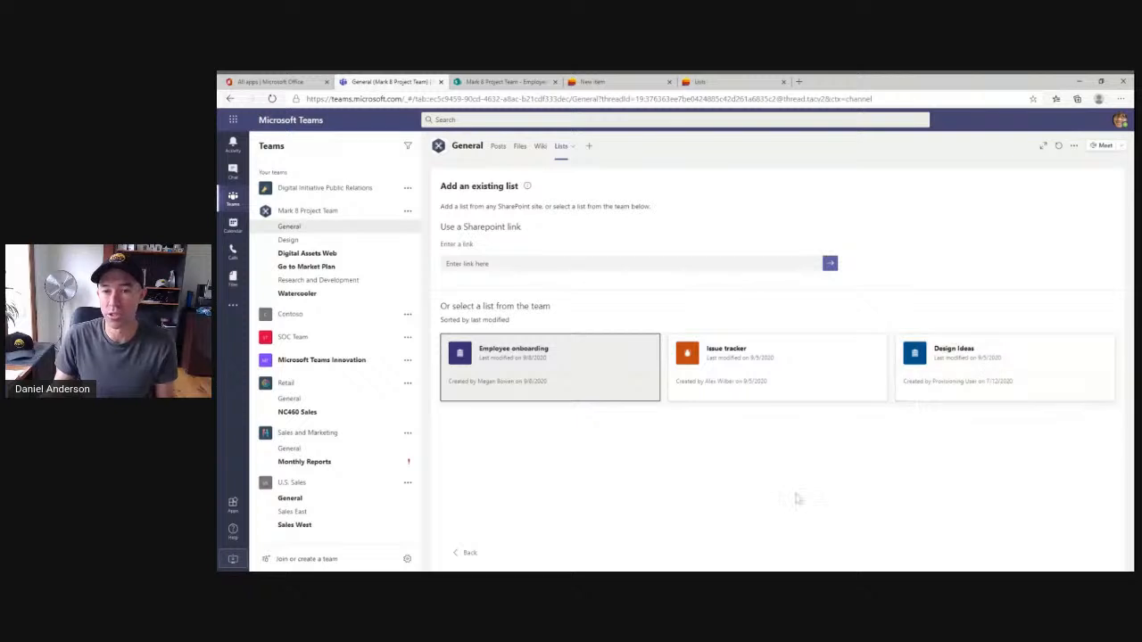
click(745, 381)
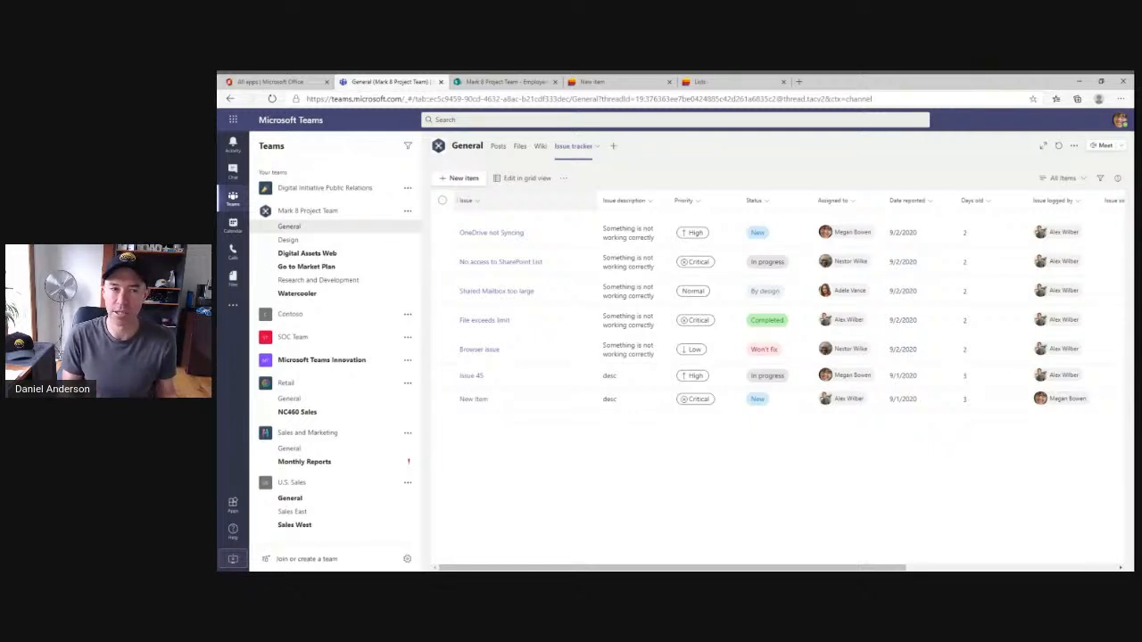
Open a new issue form in the Issue tracker tab and cancel it.
click(458, 179)
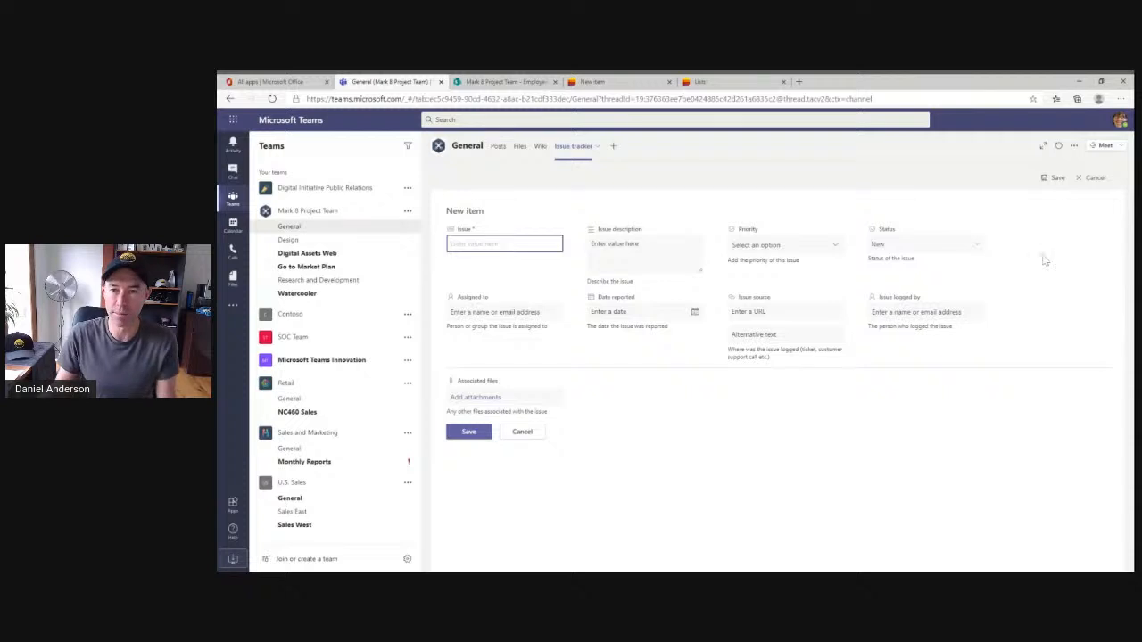
click(1090, 178)
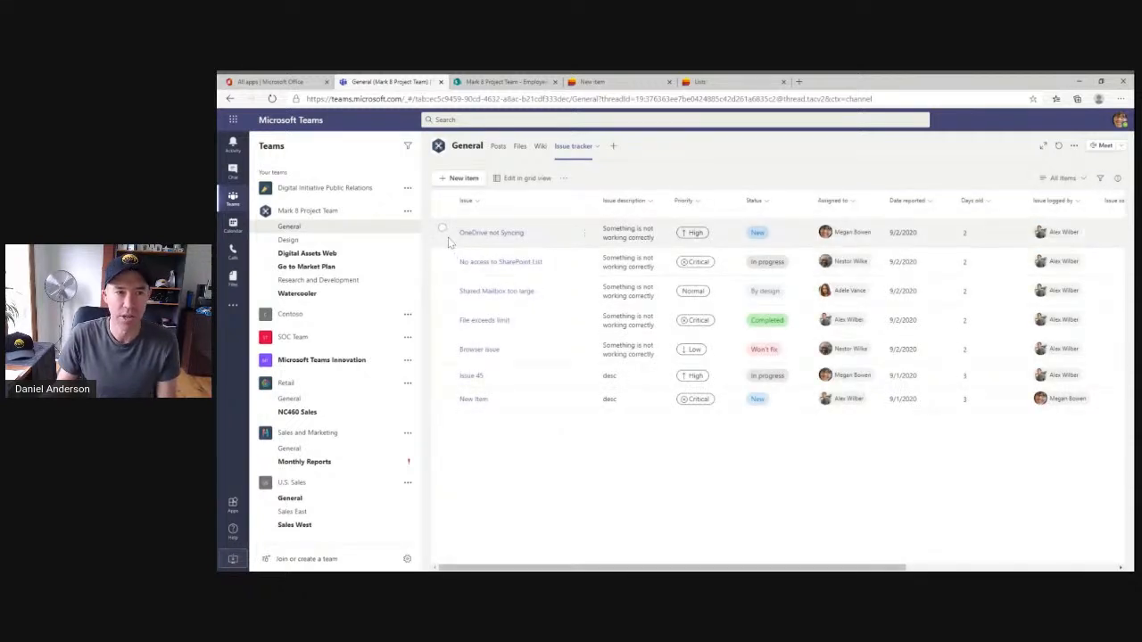
Open the OneDrive not Syncing issue and post "check this out please" in its conversation, mentioning a colleague.
click(500, 236)
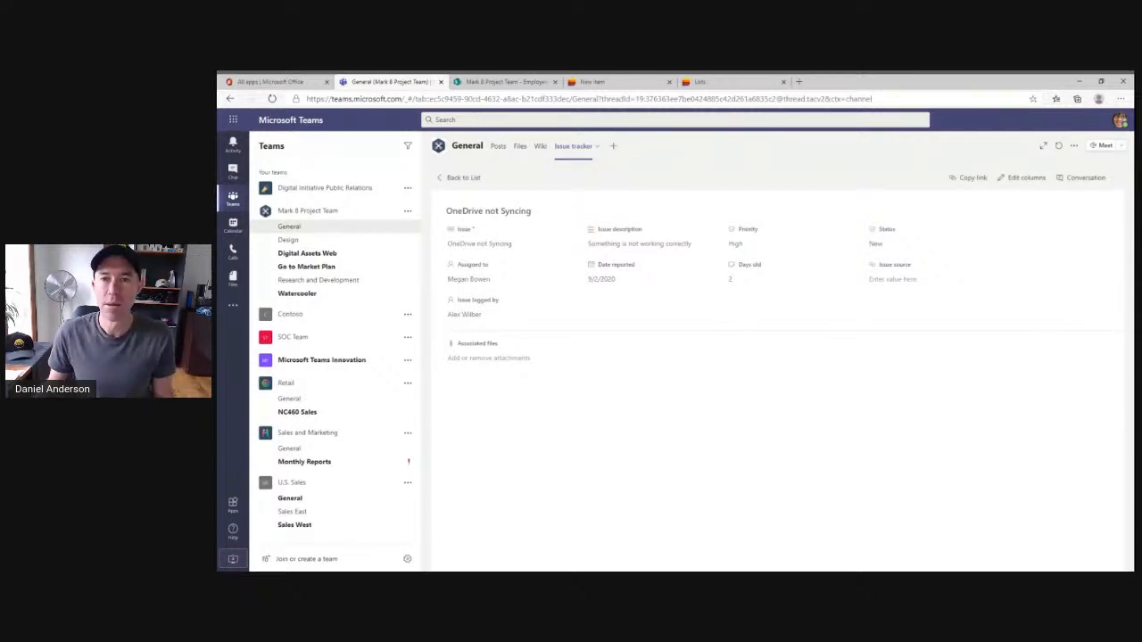
click(1071, 184)
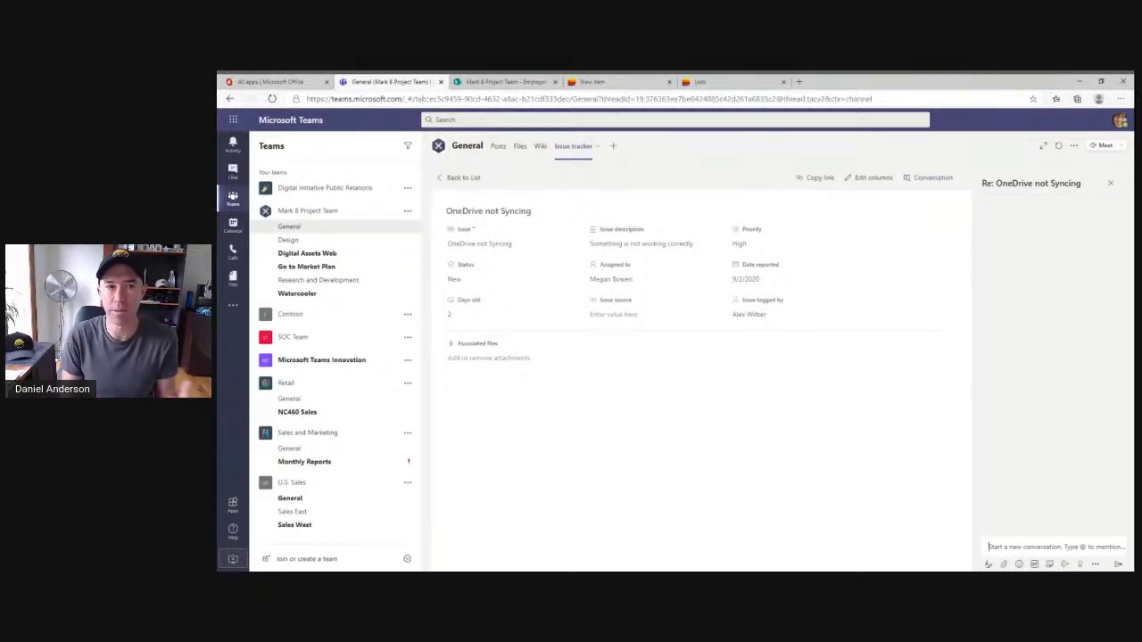
text(@)
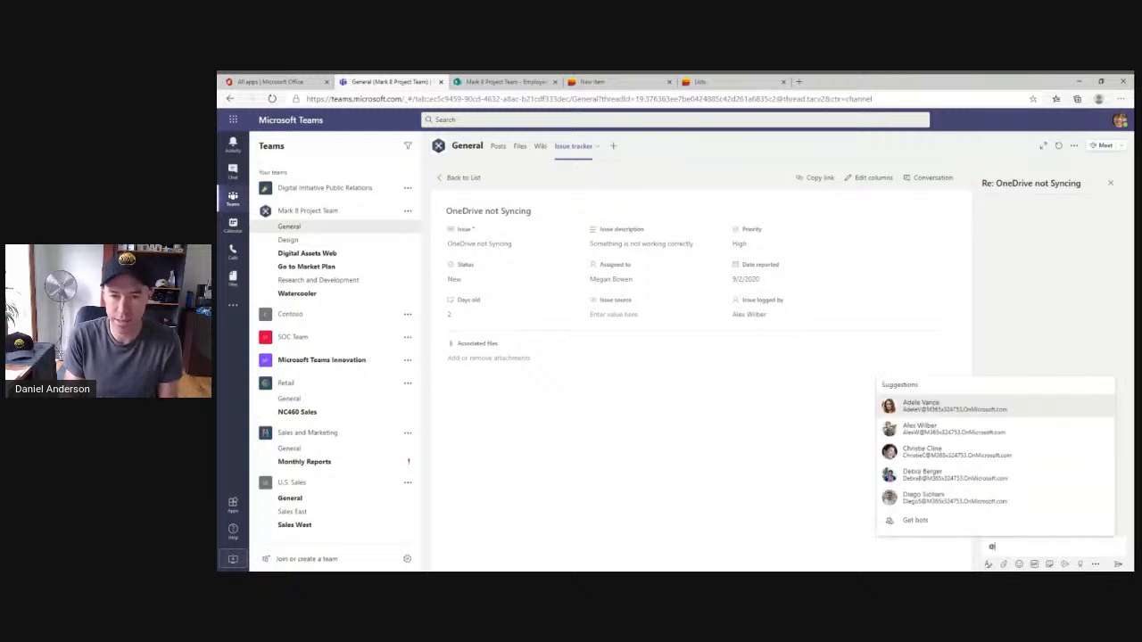
text(ale)
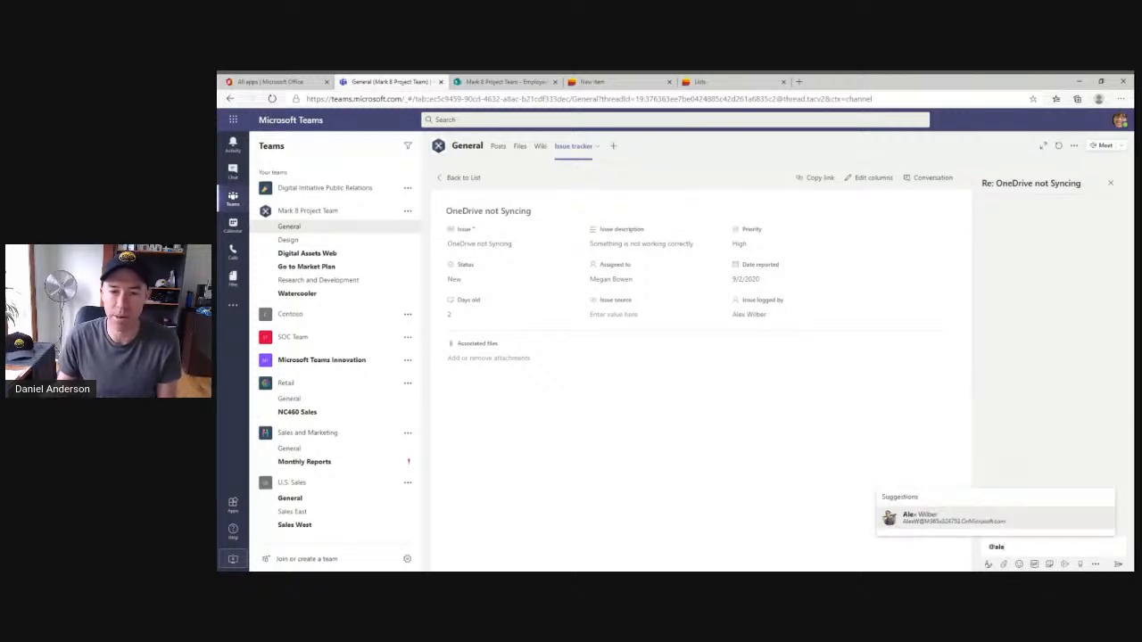
click(955, 519)
text(che)
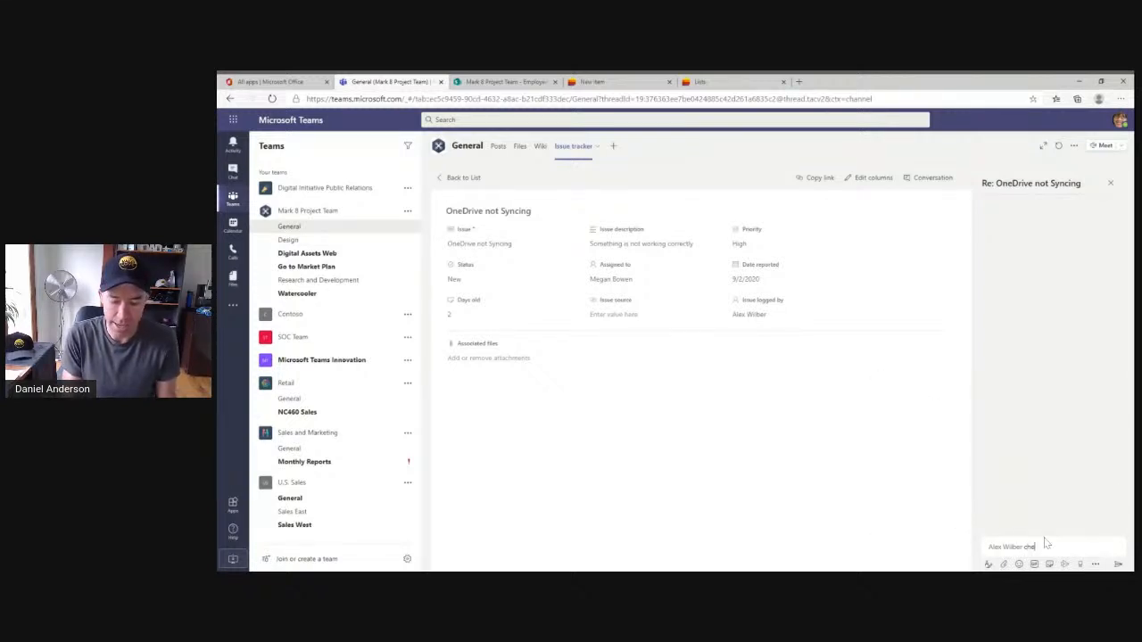
text(ck this)
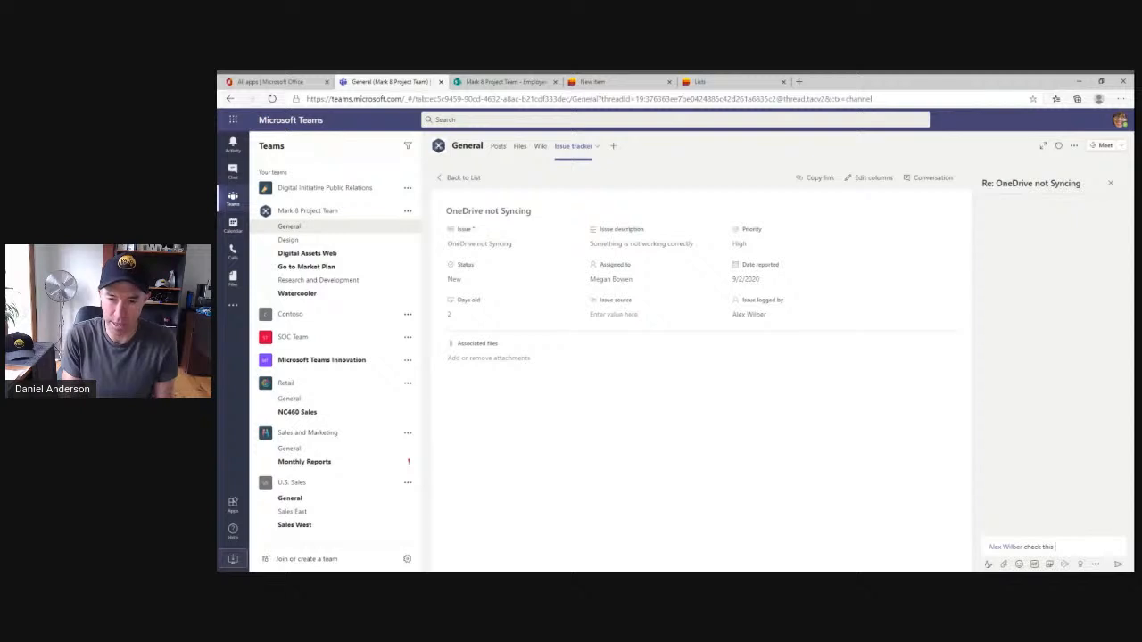
text( out please)
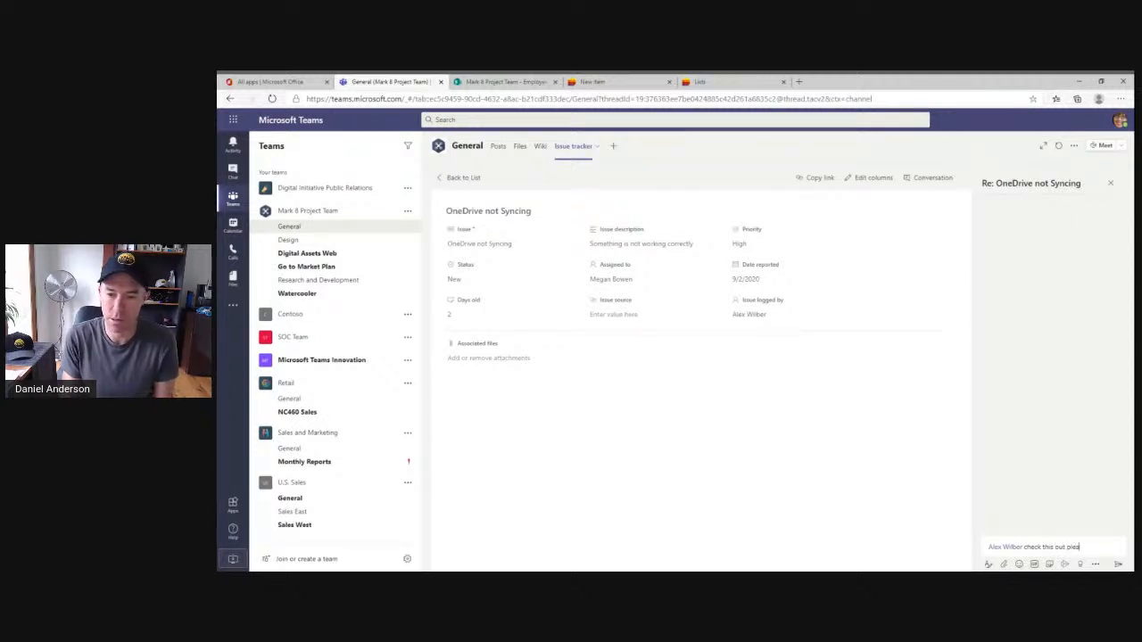
click(1118, 565)
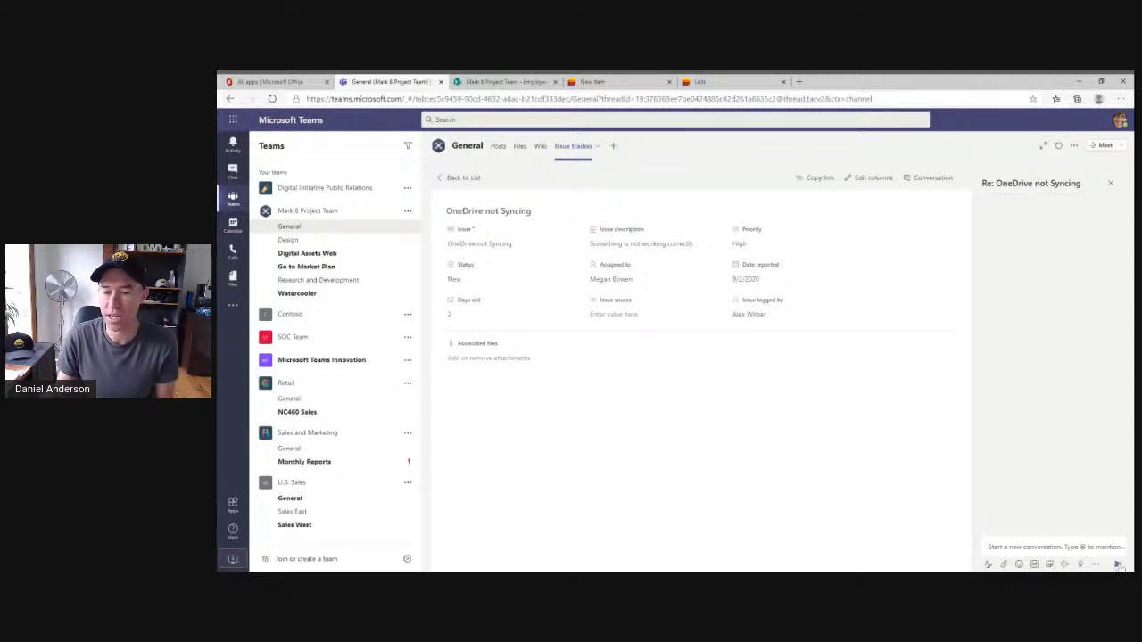
Open the issue from its conversation card in the channel posts and return to the list.
click(498, 147)
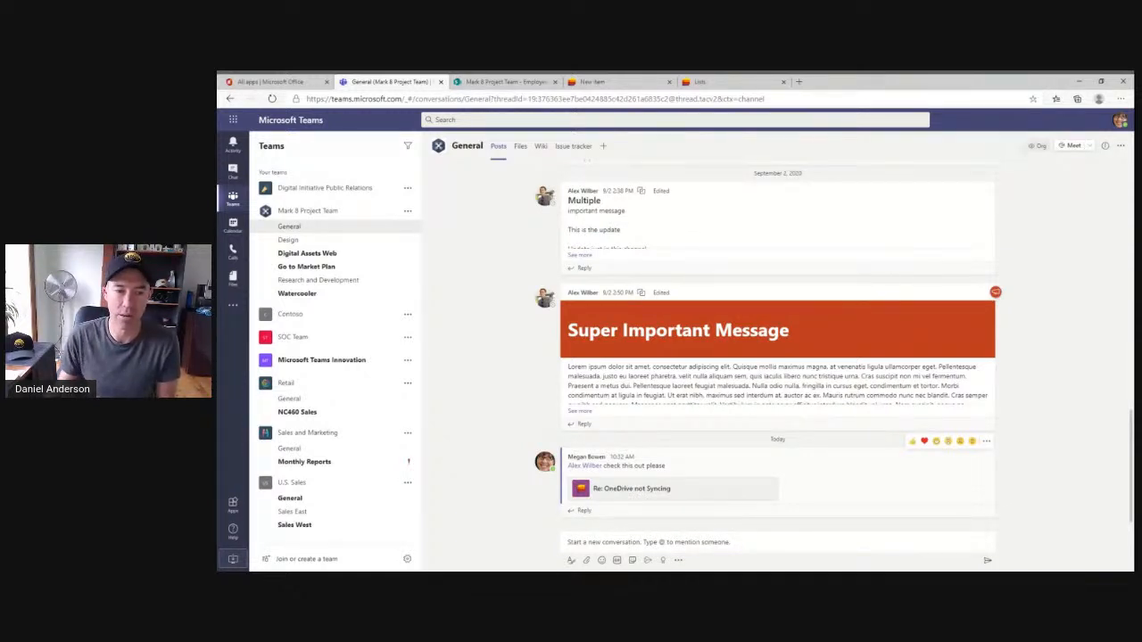
click(636, 494)
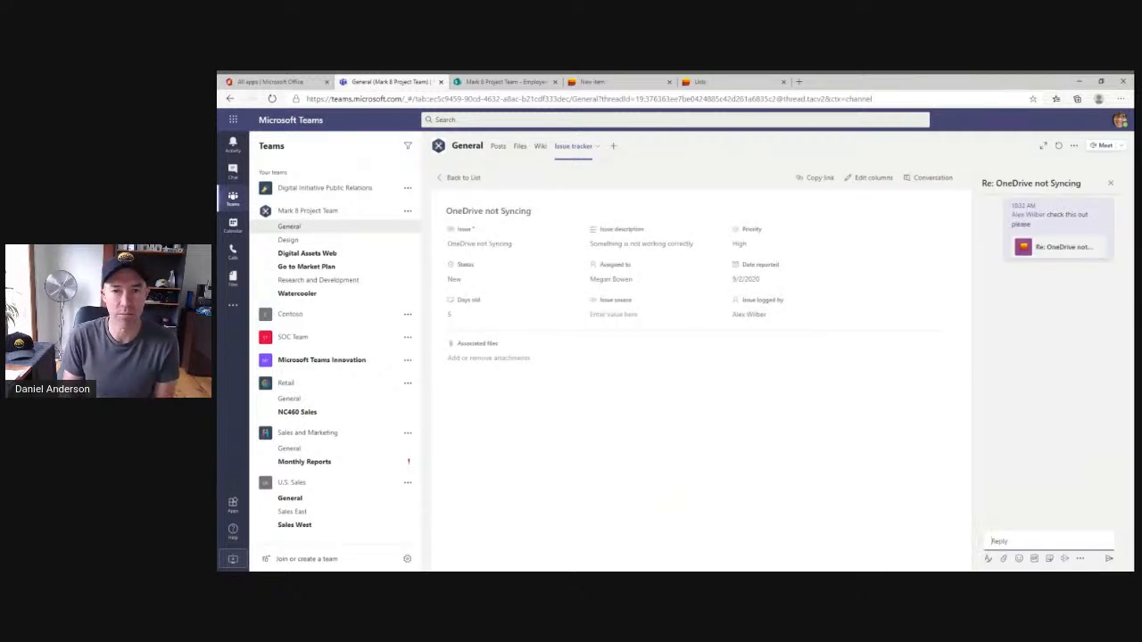
click(455, 181)
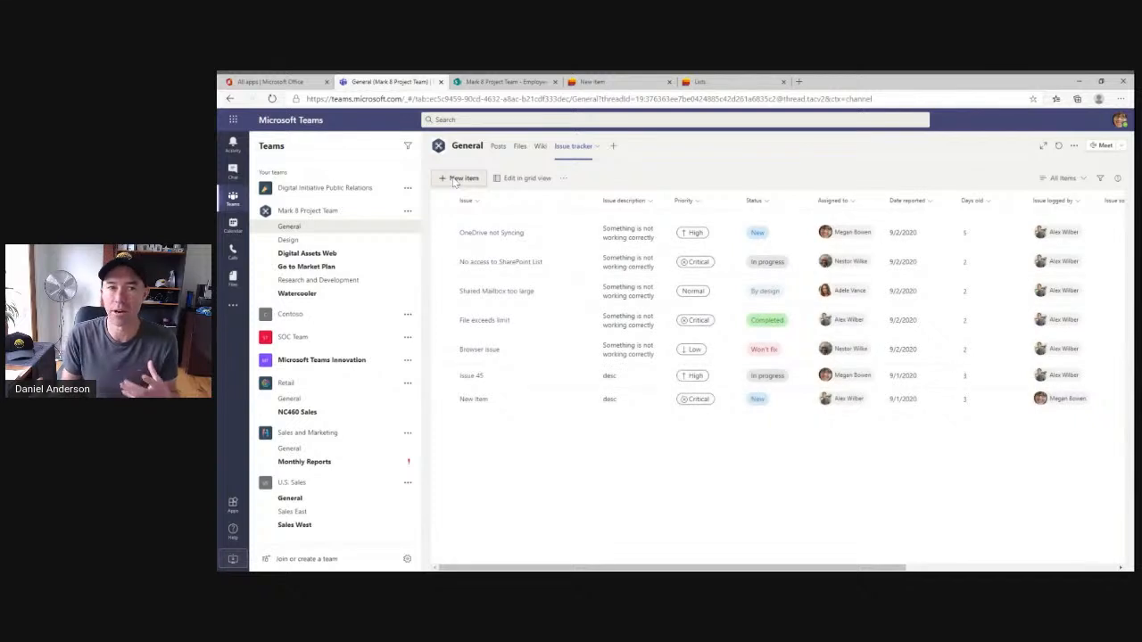
click(585, 236)
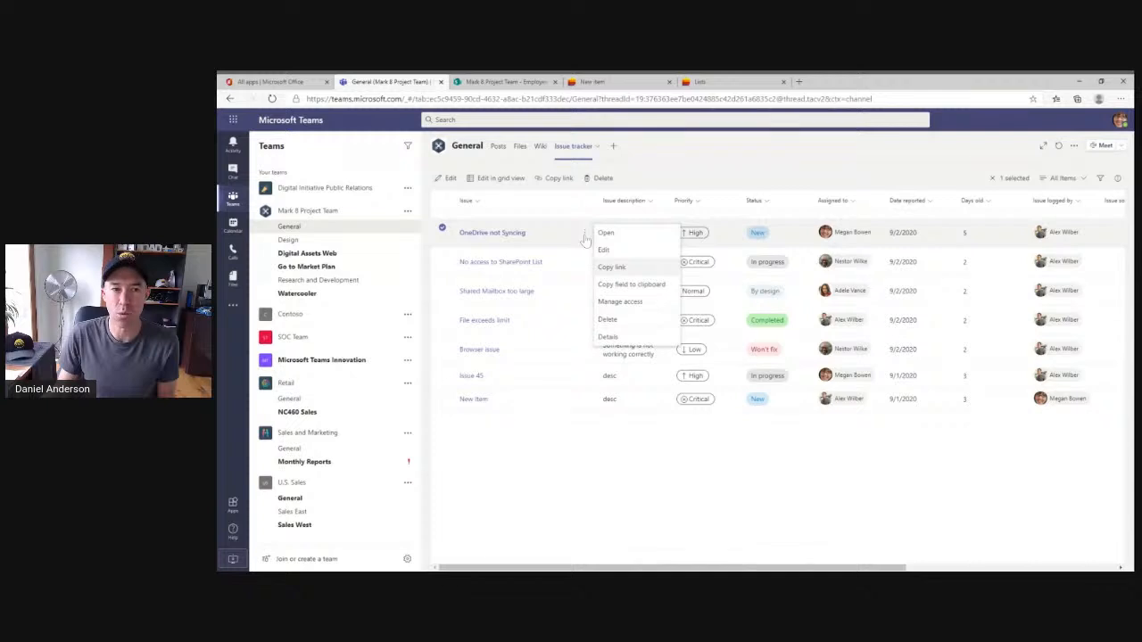
click(658, 178)
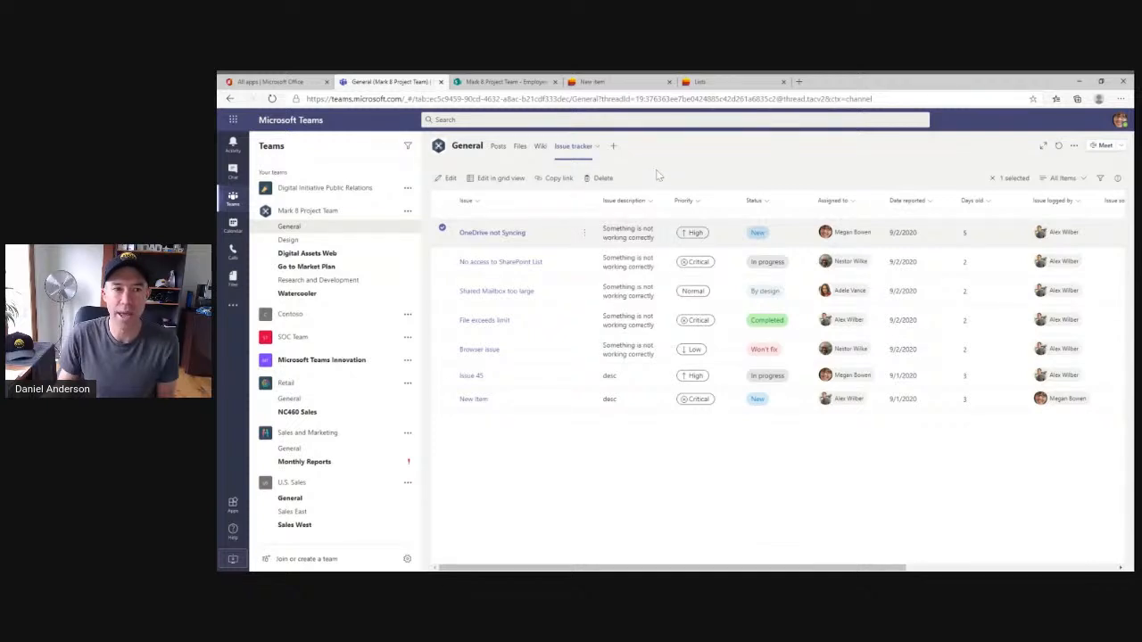
click(442, 228)
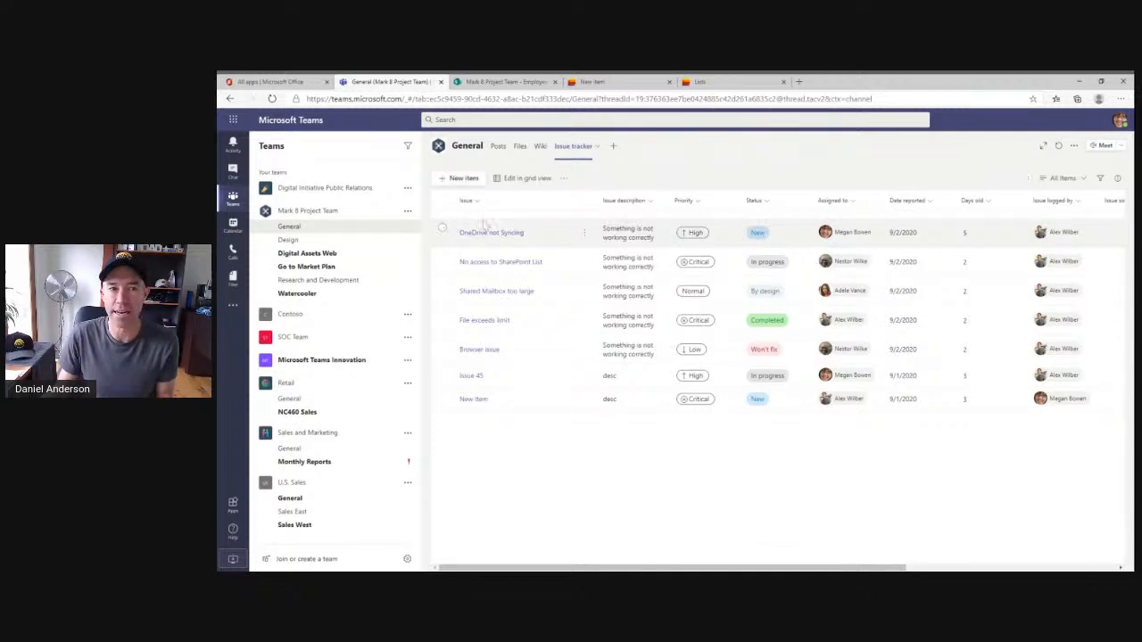
Switch the Issue tracker to grid view and try fixed, then autofit row height.
click(526, 181)
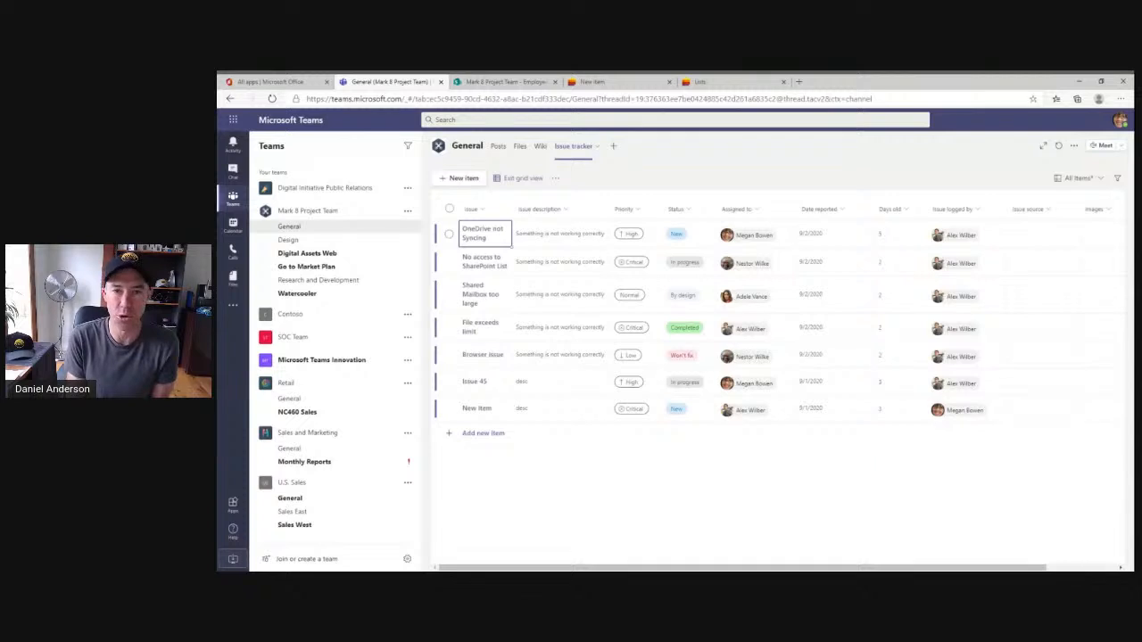
click(1078, 180)
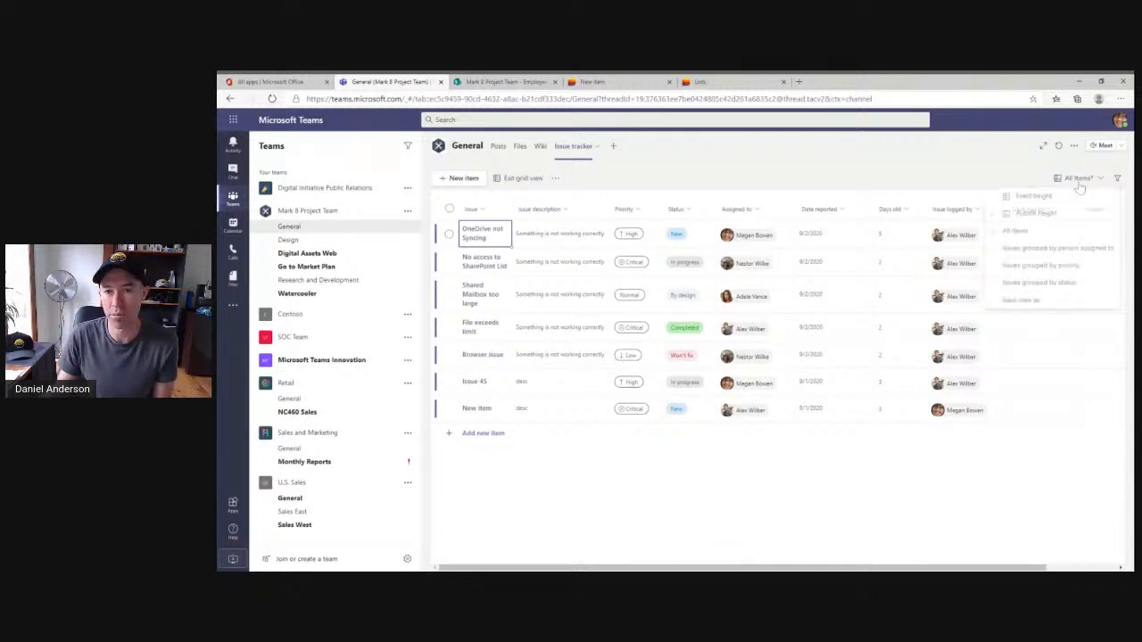
click(1031, 200)
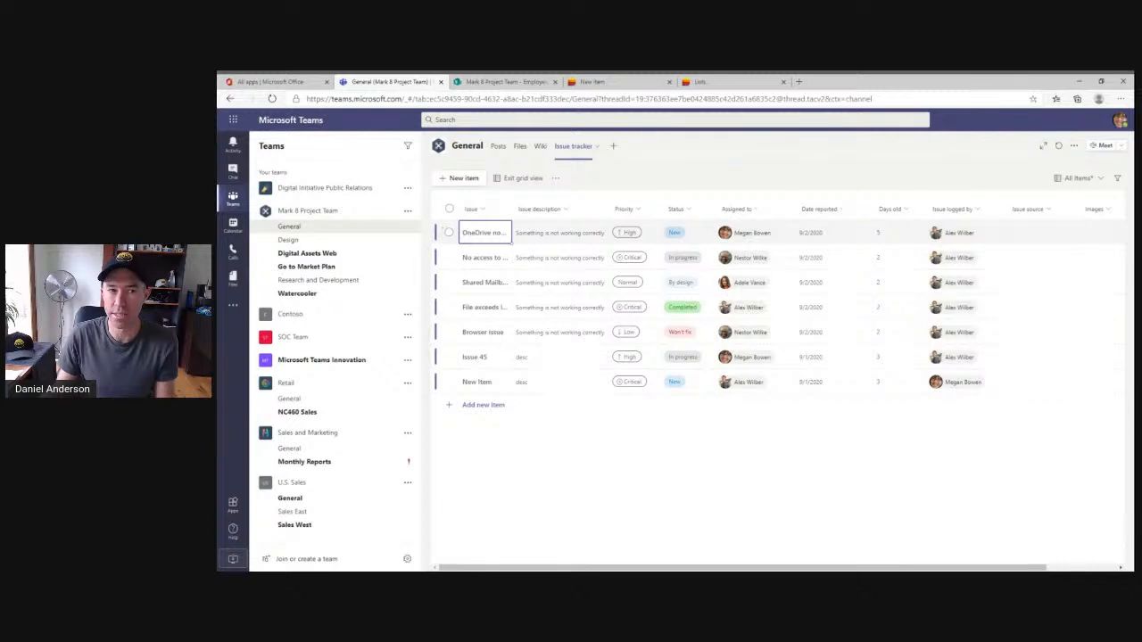
click(1077, 179)
click(1038, 215)
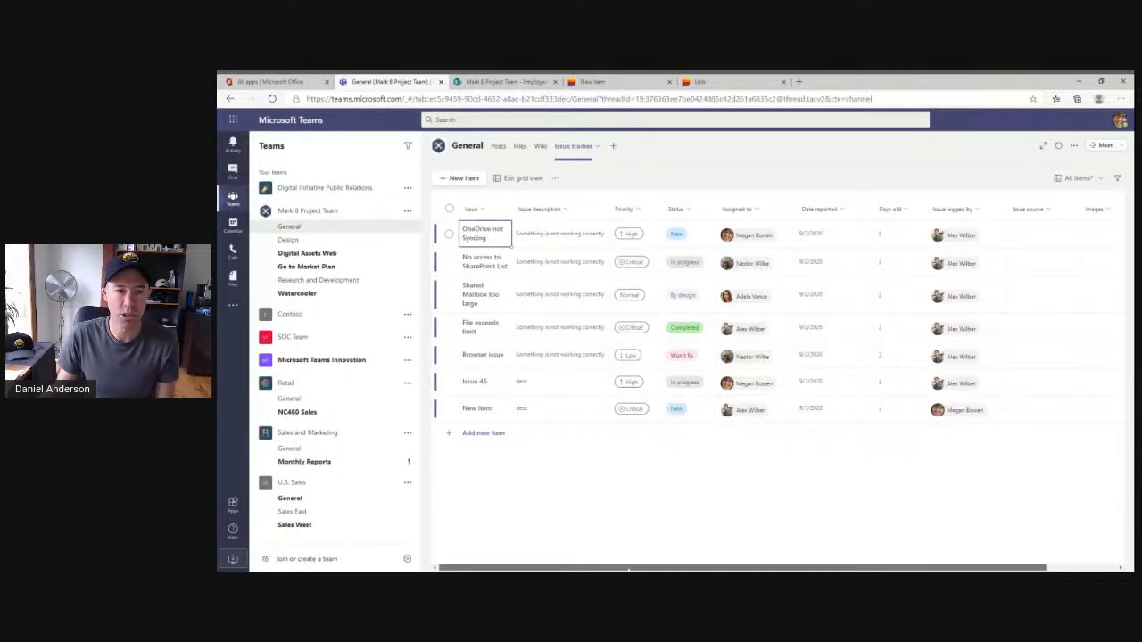
Move the Status column in front of Priority and exit grid view.
scroll(629, 569, right, 2)
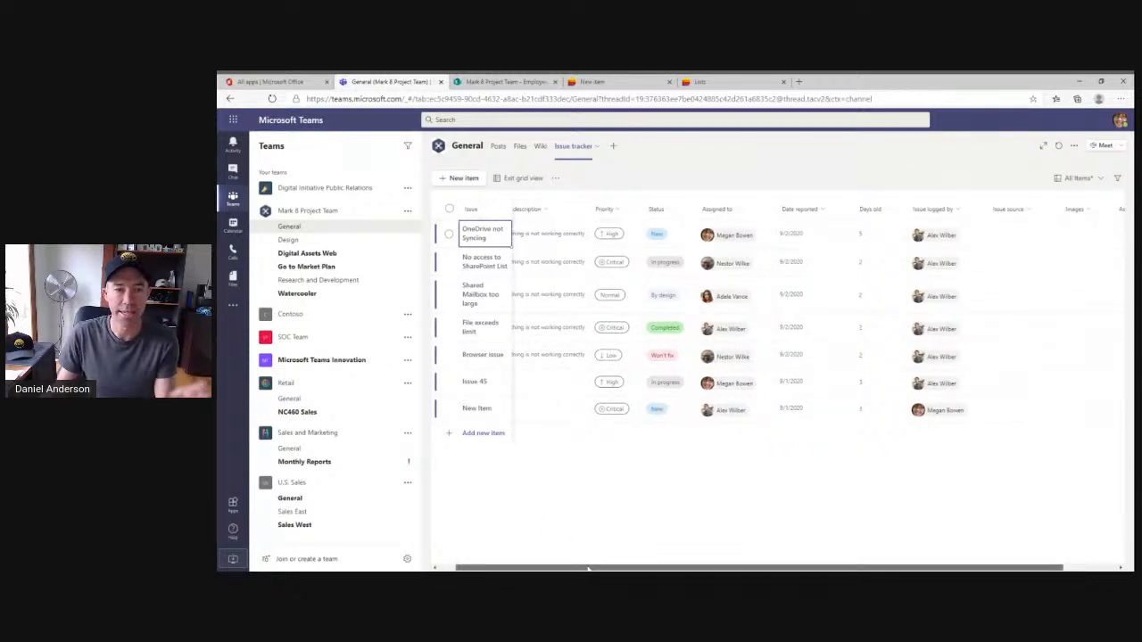
drag(639, 571, 498, 566)
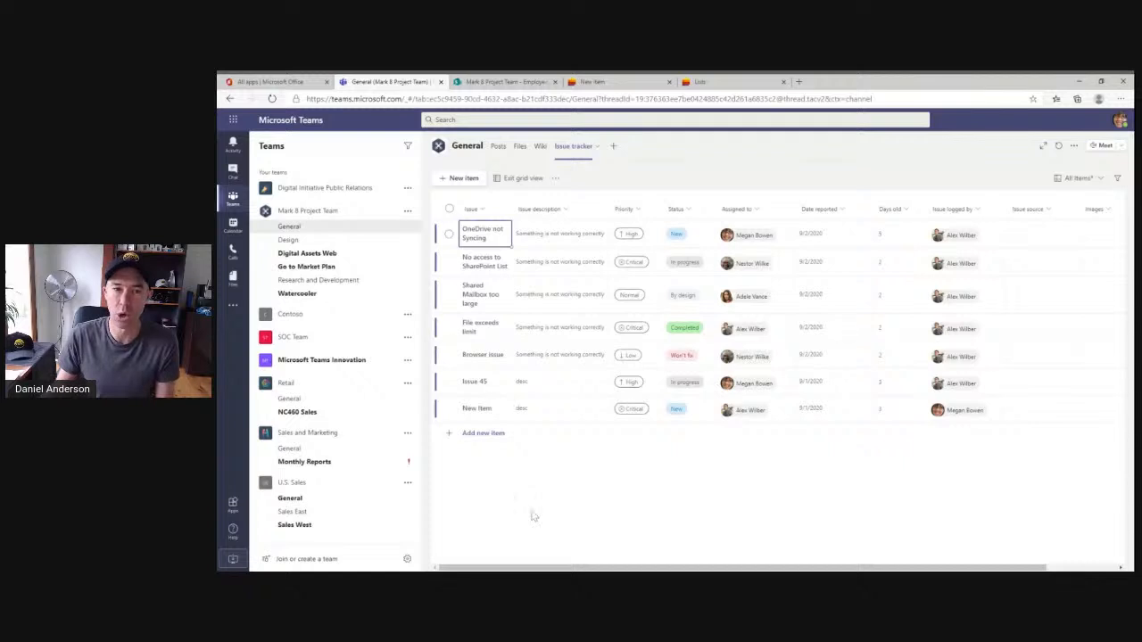
click(695, 212)
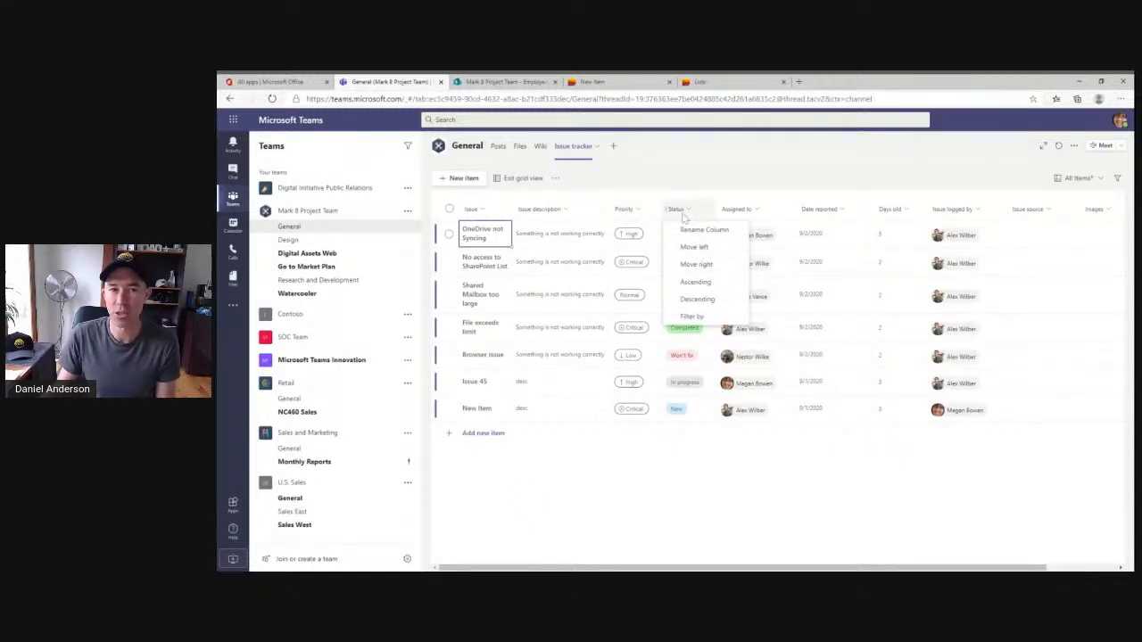
drag(678, 212, 628, 214)
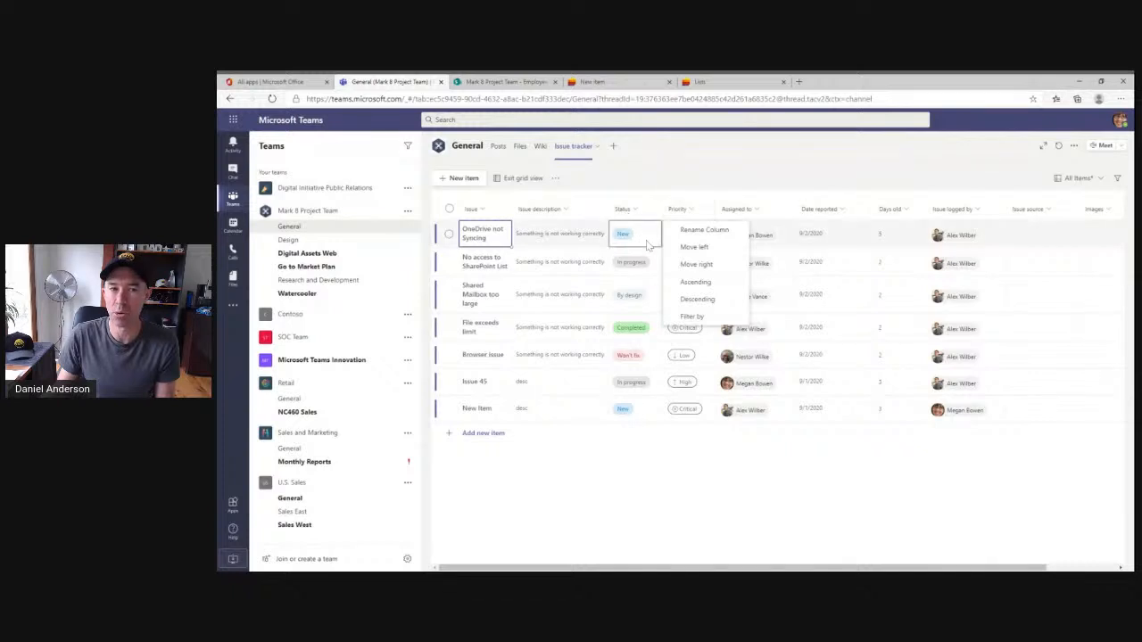
click(653, 503)
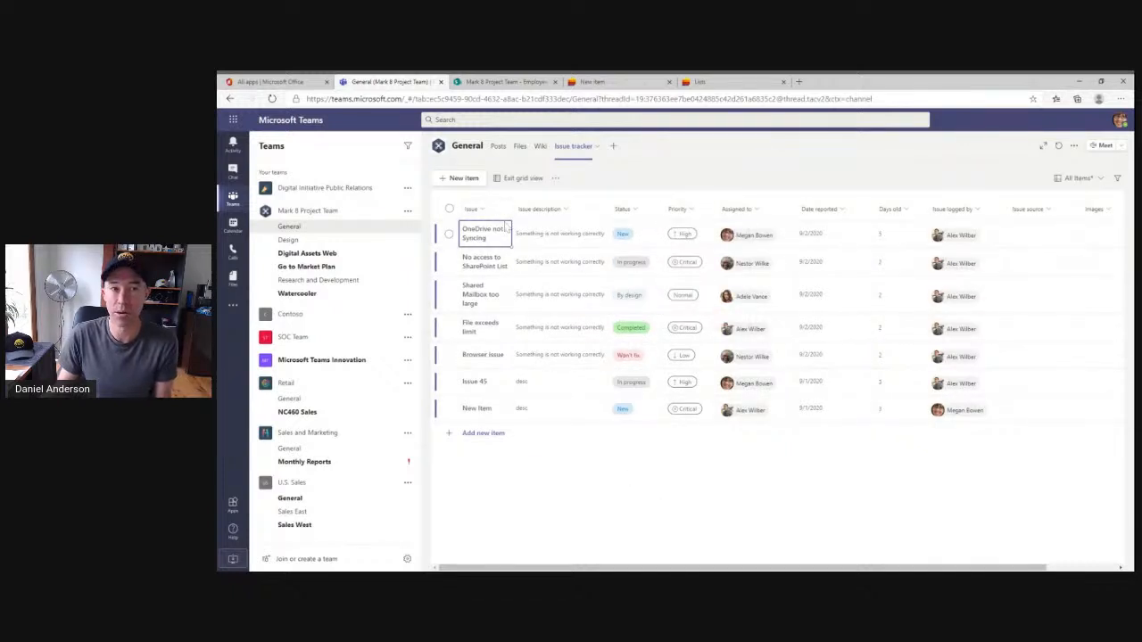
click(524, 179)
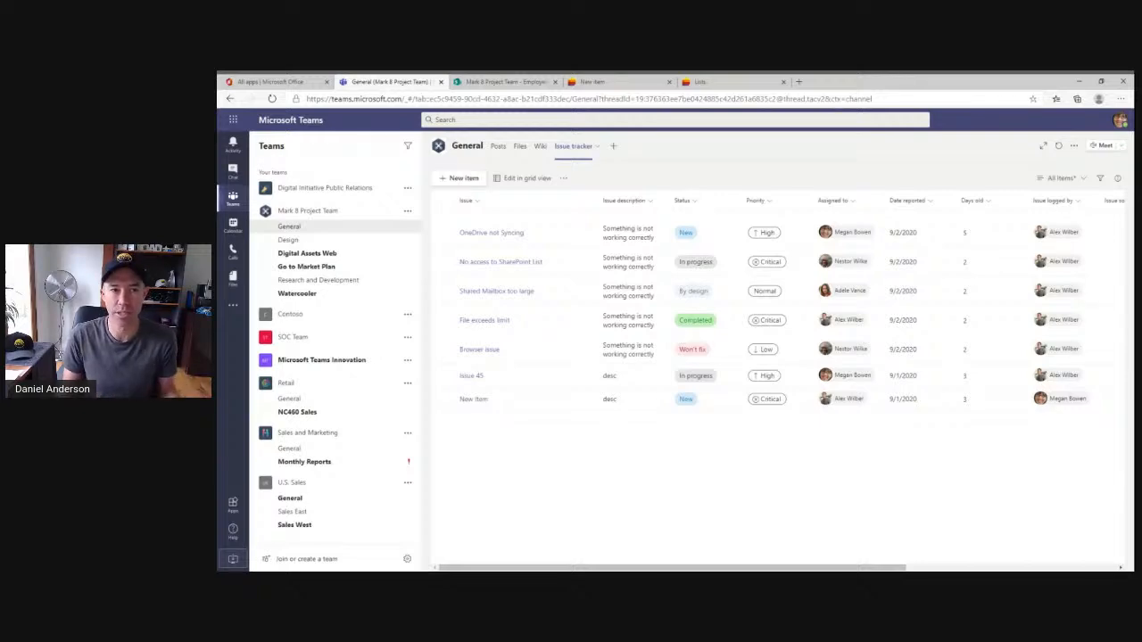
Add another Lists tab to the General channel showing the existing Design Ideas list.
click(613, 146)
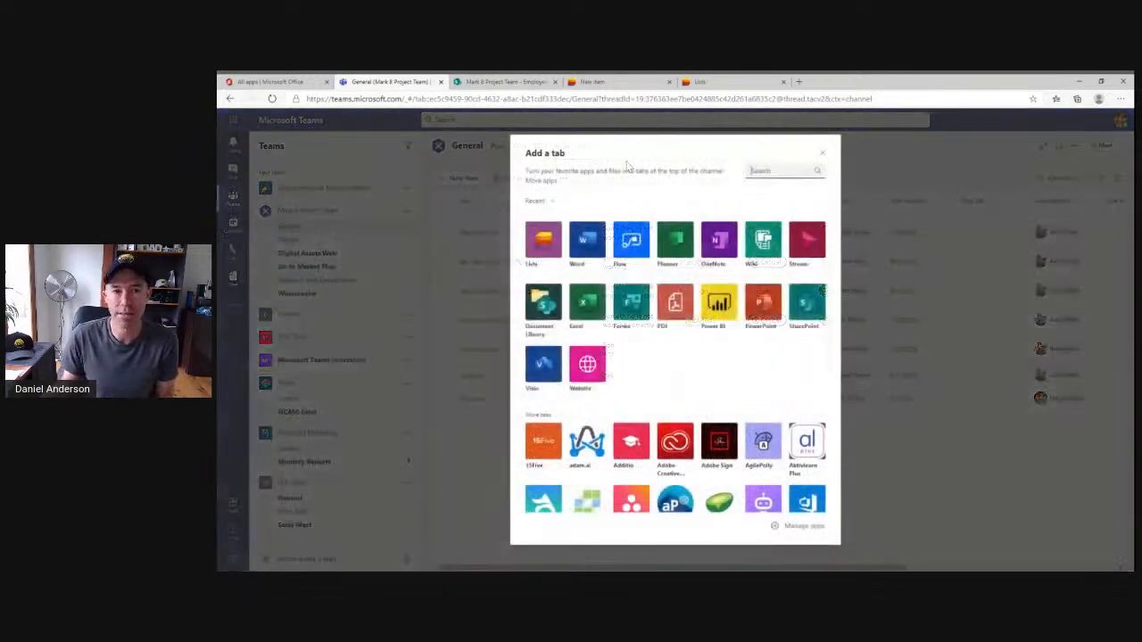
click(546, 243)
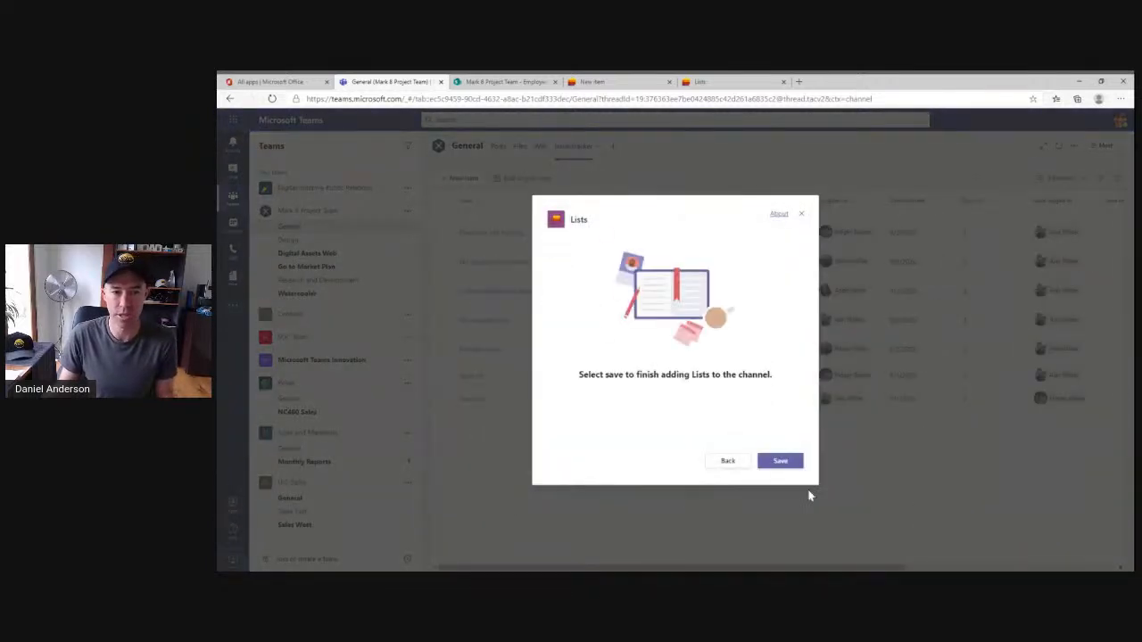
click(781, 462)
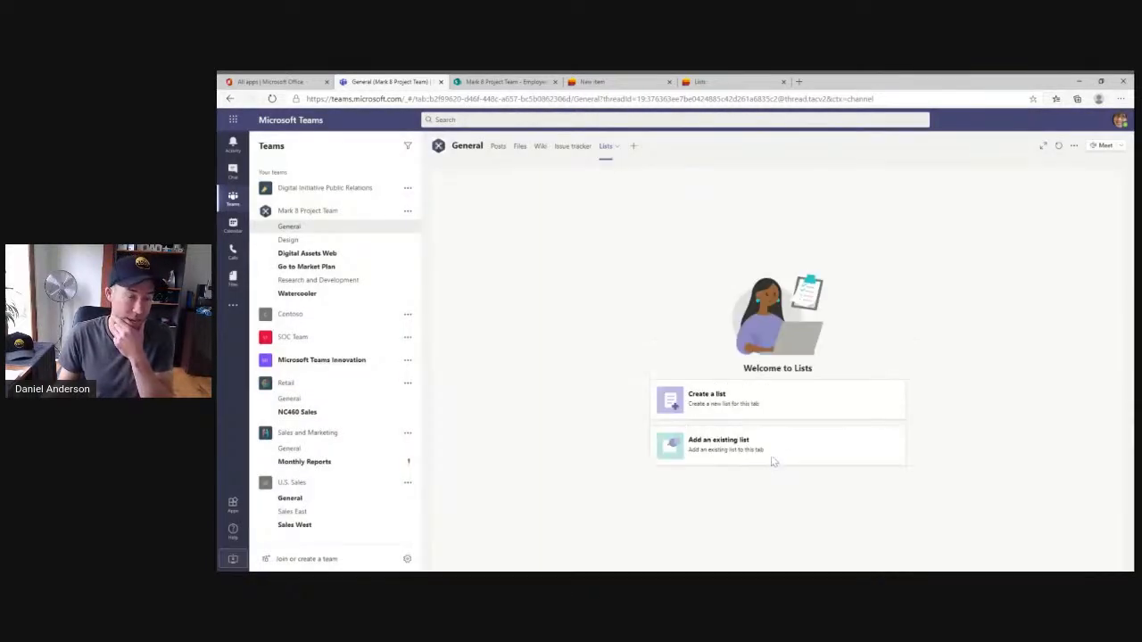
click(723, 453)
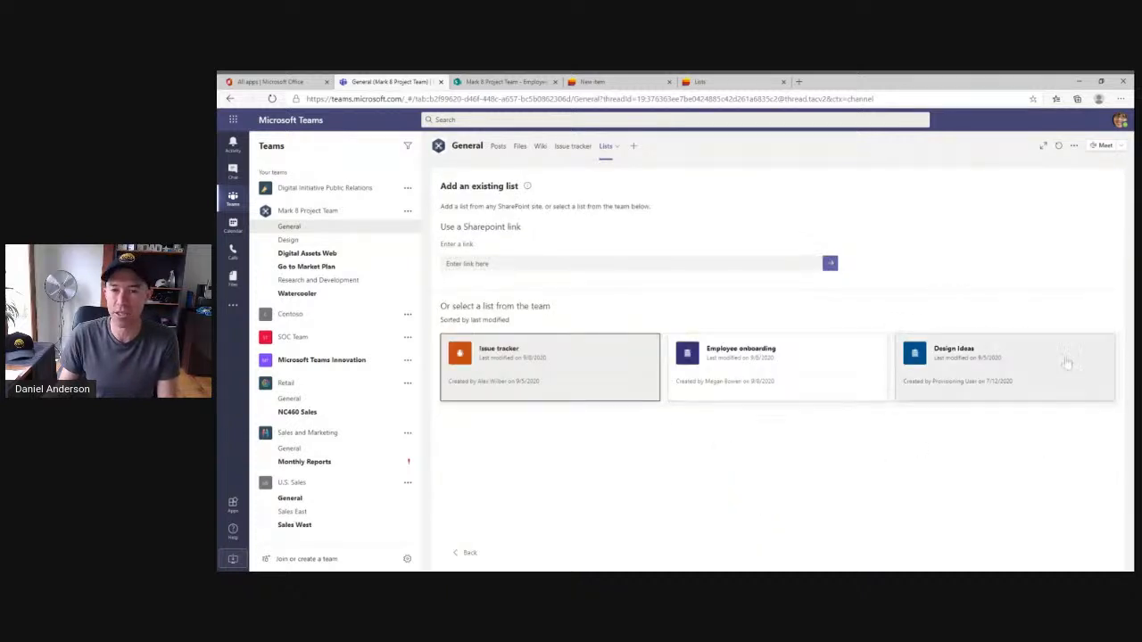
click(985, 363)
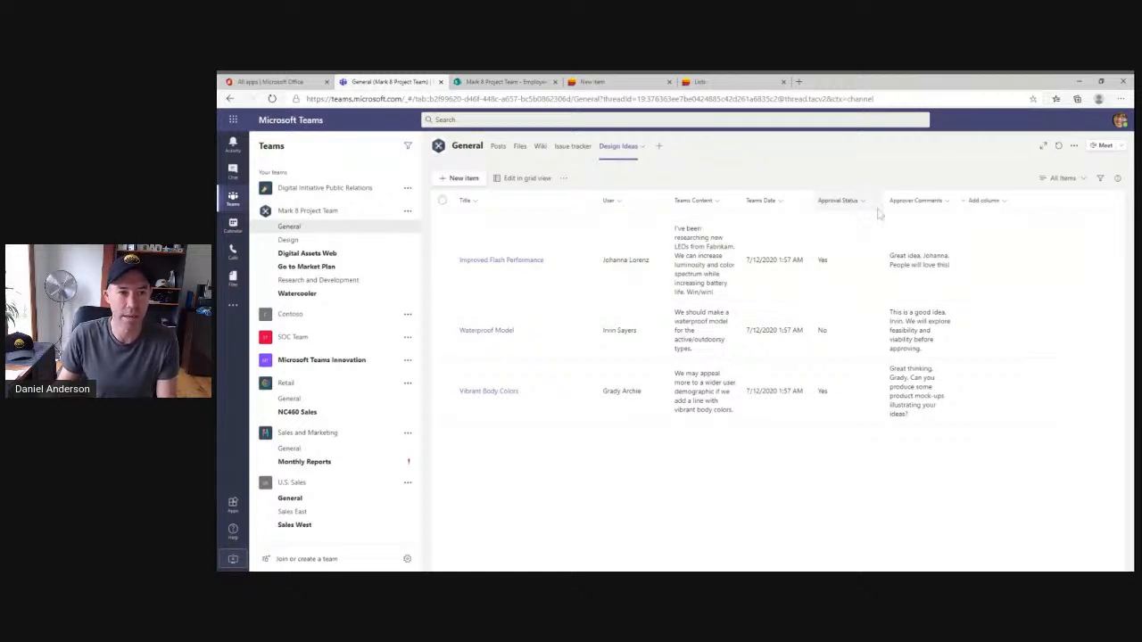
Explore the Design Ideas tab: open and cancel a new item form, view the Improved Flash Performance item, and toggle grid view.
click(460, 177)
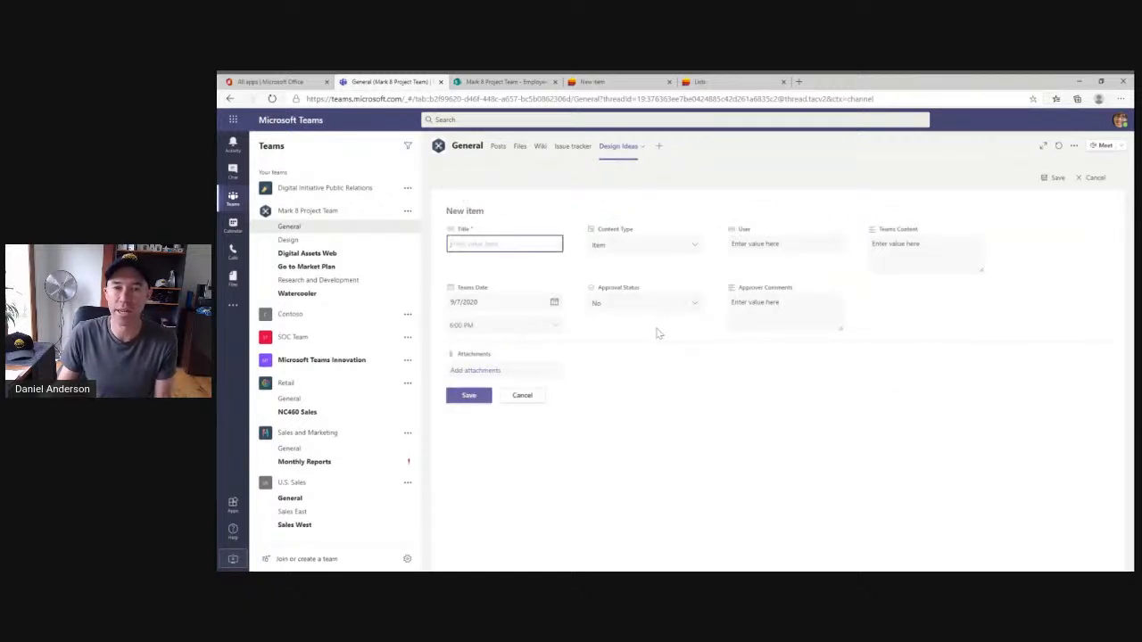
click(1092, 178)
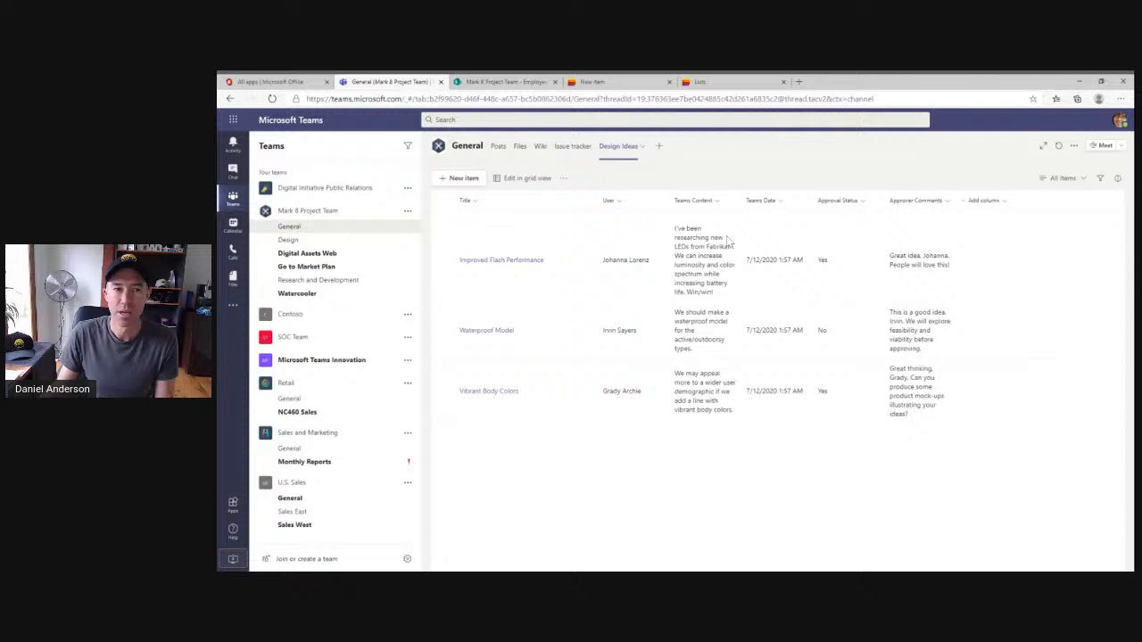
click(510, 259)
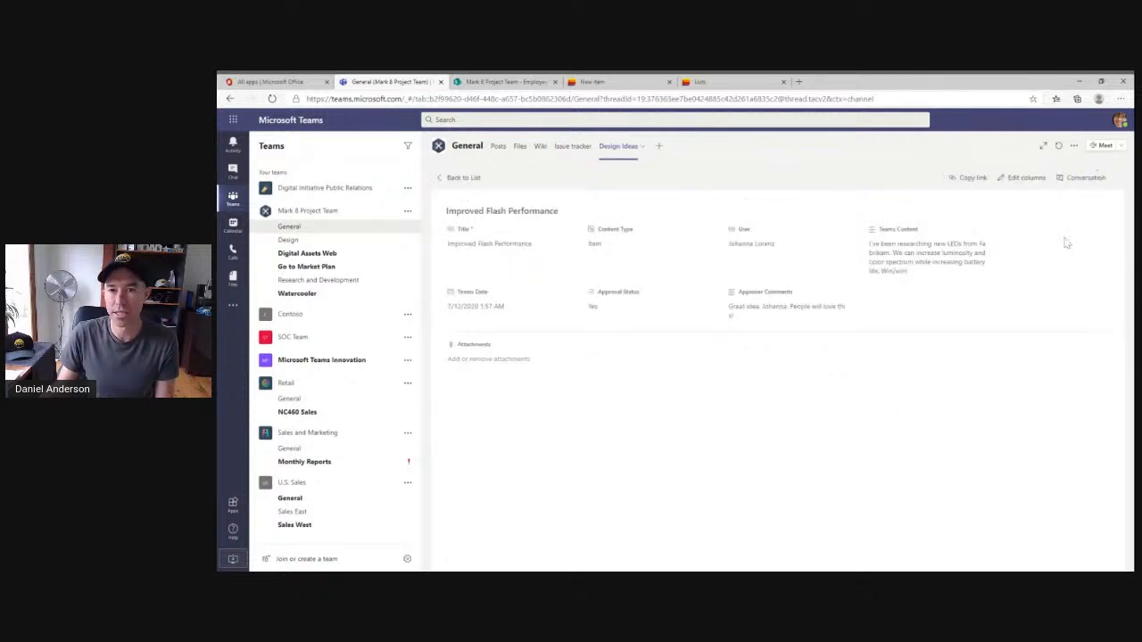
click(464, 179)
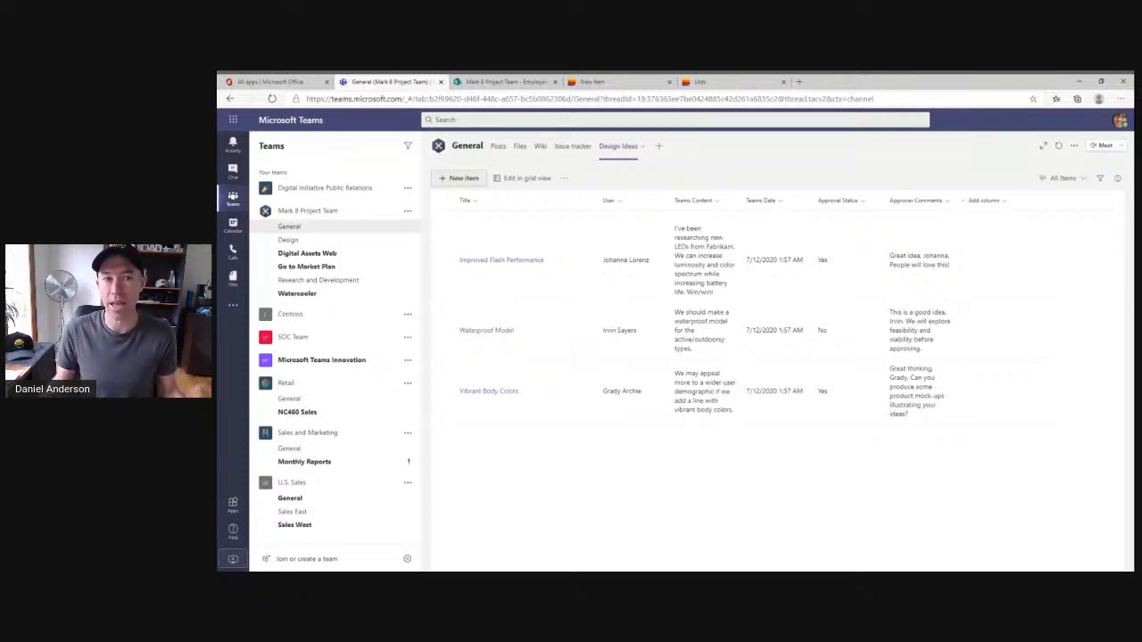
click(525, 180)
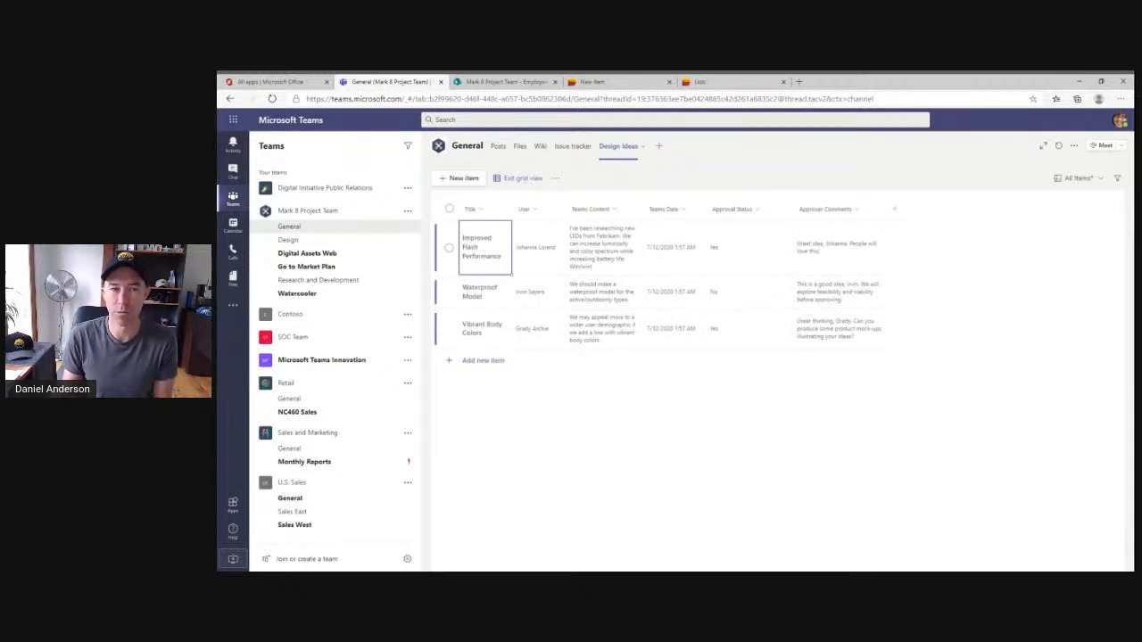
click(525, 179)
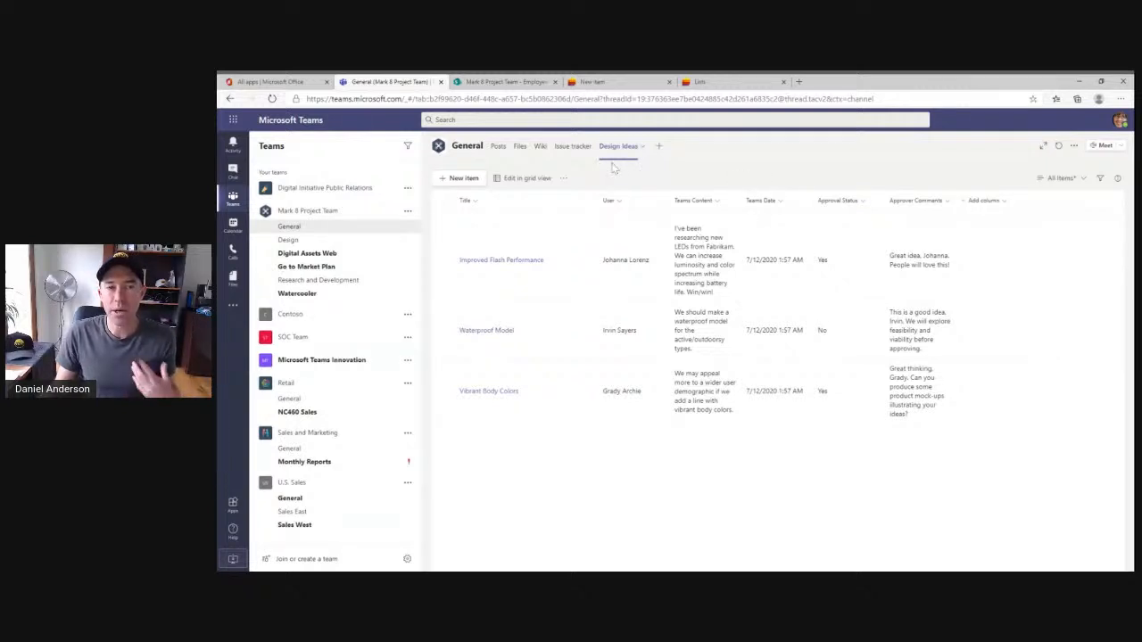
Open Microsoft Lists from the Office 365 apps page and start creating a new list.
click(602, 82)
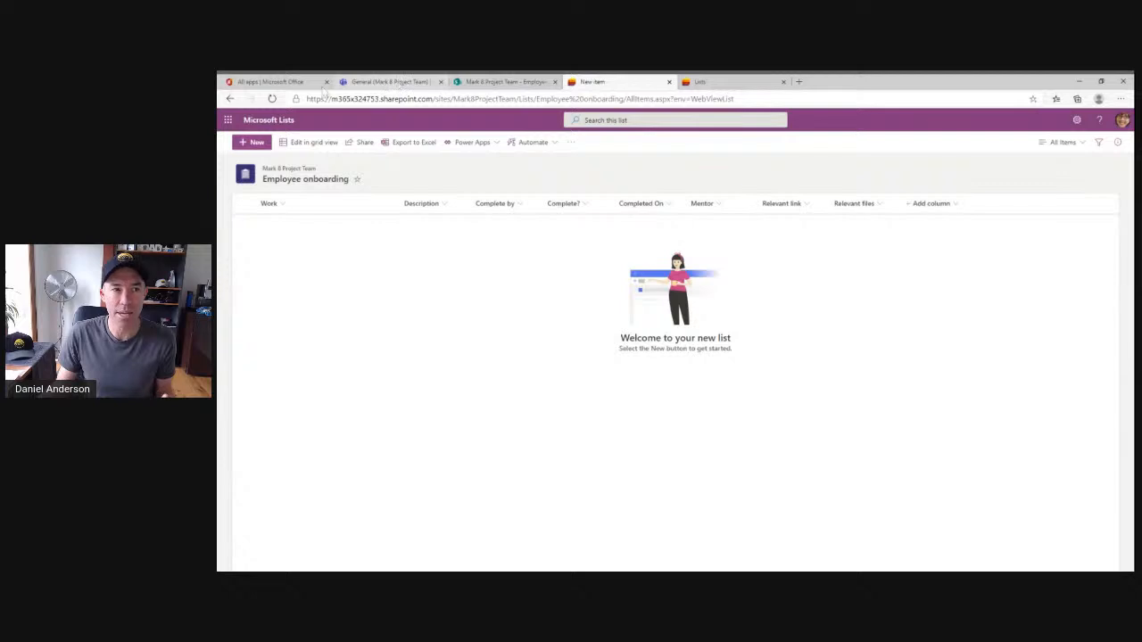
click(272, 82)
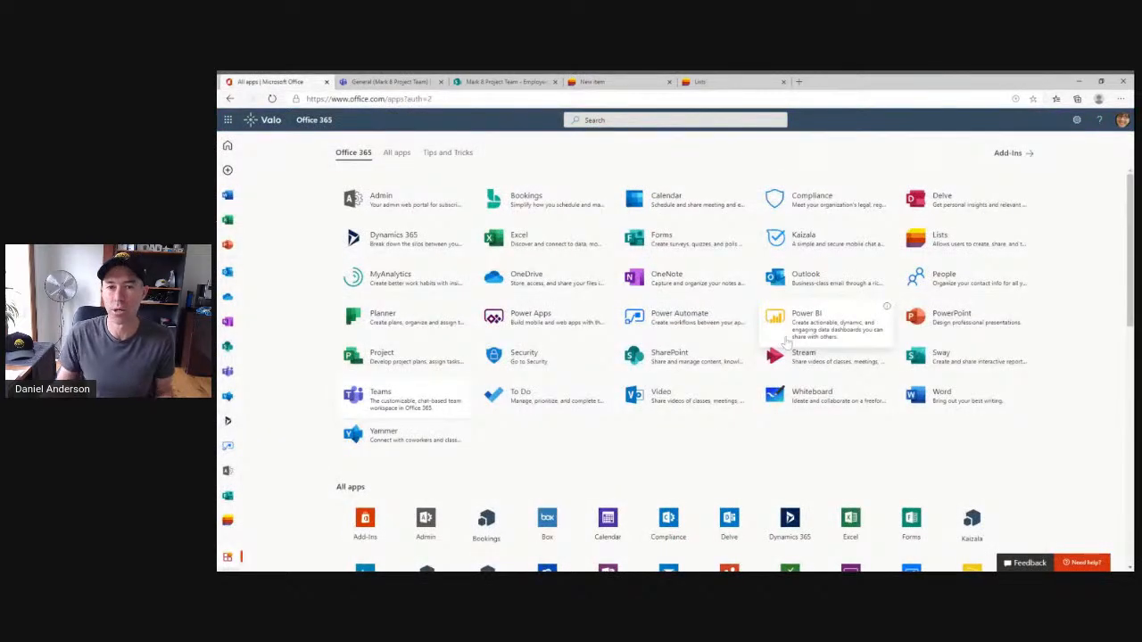
click(957, 239)
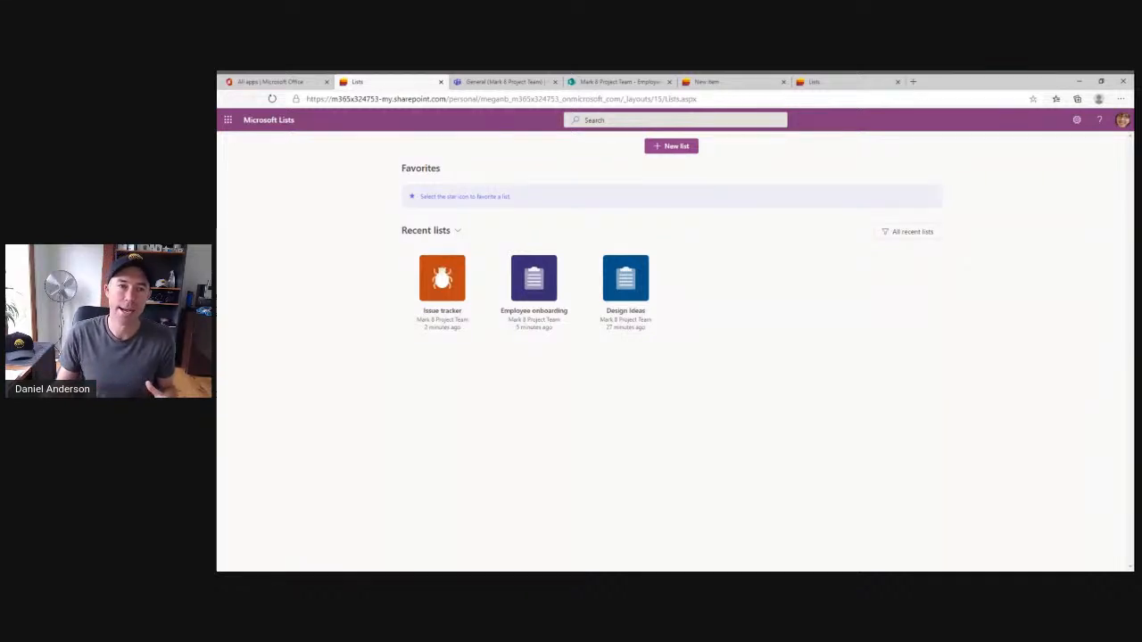
click(681, 148)
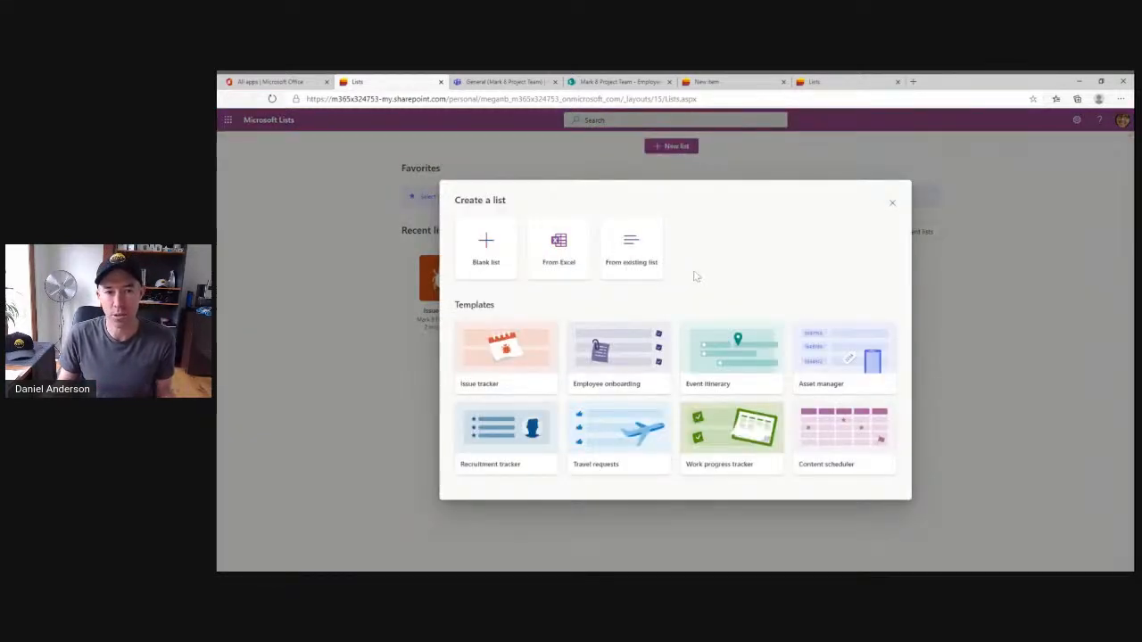